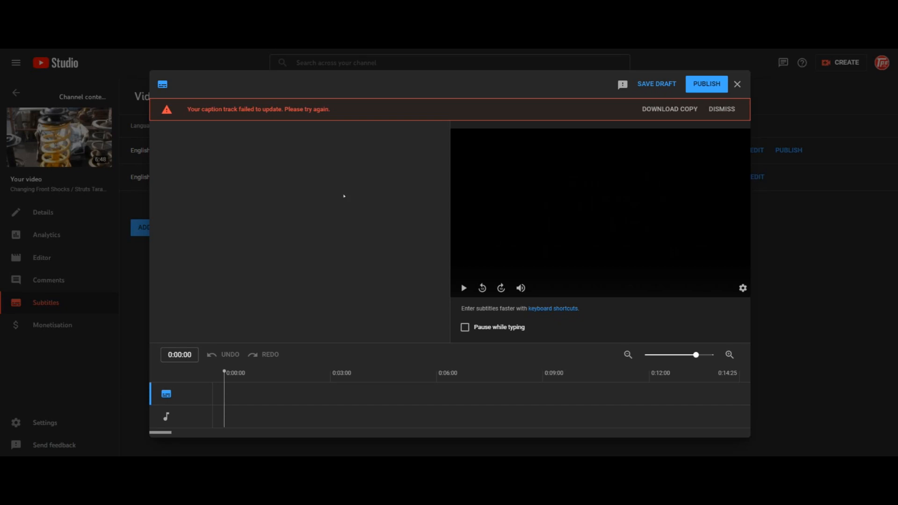
# Reopen the English (Canada) subtitle draft for editing and scrub through its captions to the end of the video
pyautogui.click(737, 84)
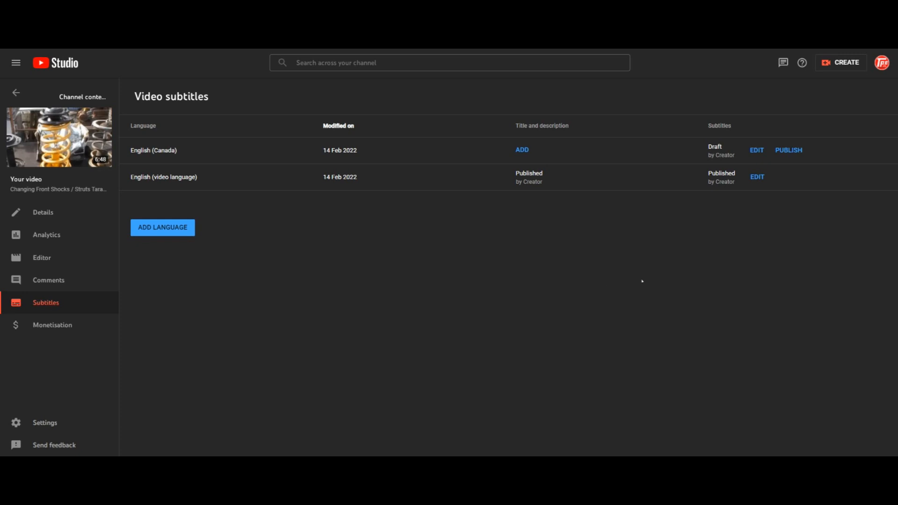
pyautogui.click(757, 150)
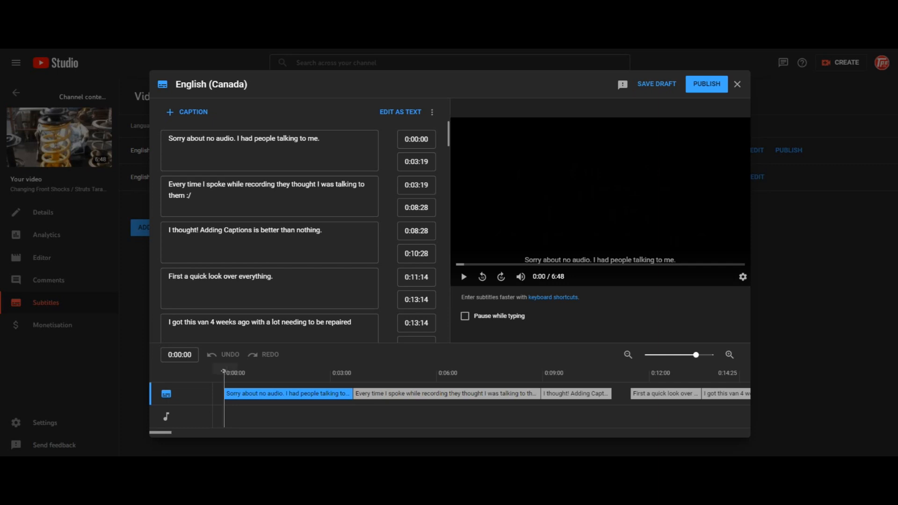
pyautogui.moveTo(224, 372); pyautogui.dragTo(455, 373)
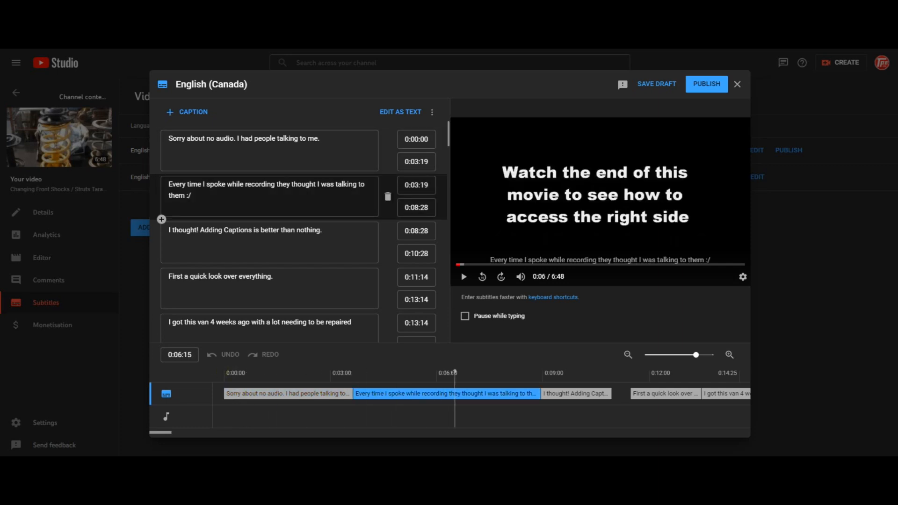
pyautogui.click(628, 355)
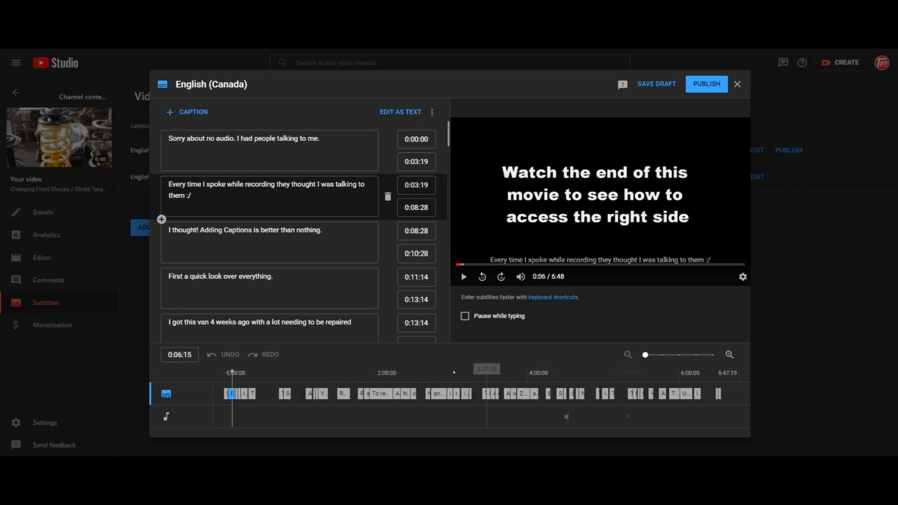
pyautogui.moveTo(232, 373); pyautogui.dragTo(376, 374)
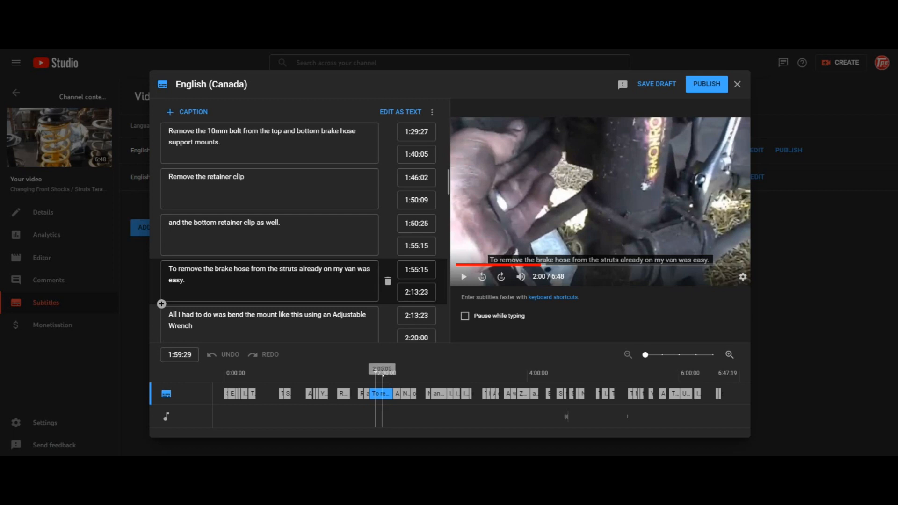
pyautogui.moveTo(374, 372); pyautogui.dragTo(735, 377)
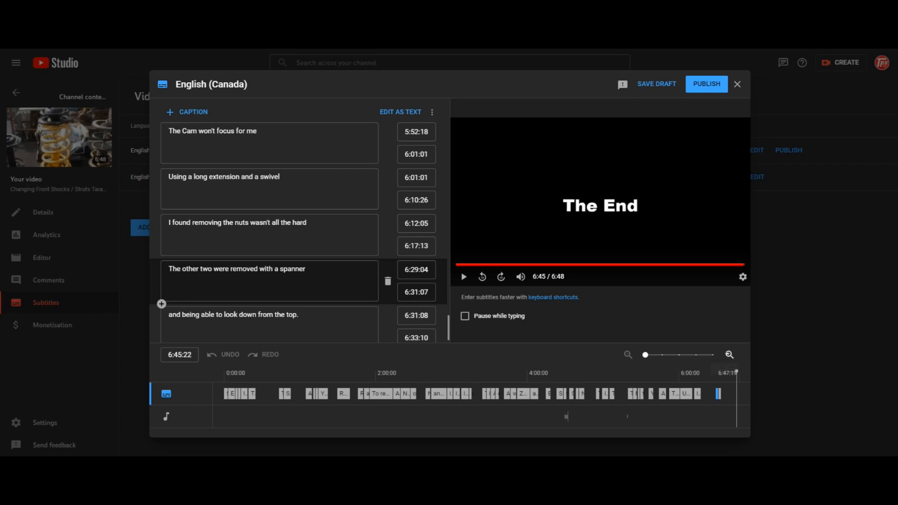
# Insert a blank caption after the last line, shift it to 6:33:23–6:45:29, and save the draft
pyautogui.click(729, 354)
pyautogui.click(568, 397)
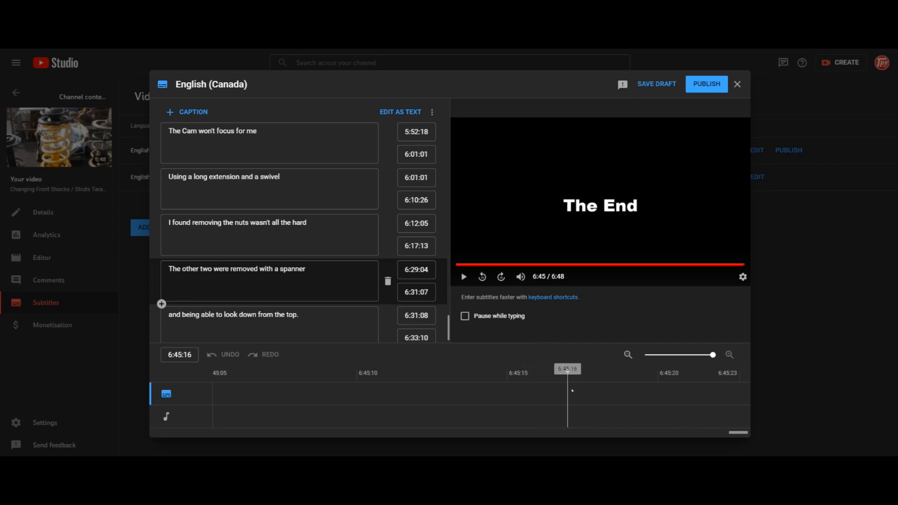
pyautogui.scroll(-1, 291, 311)
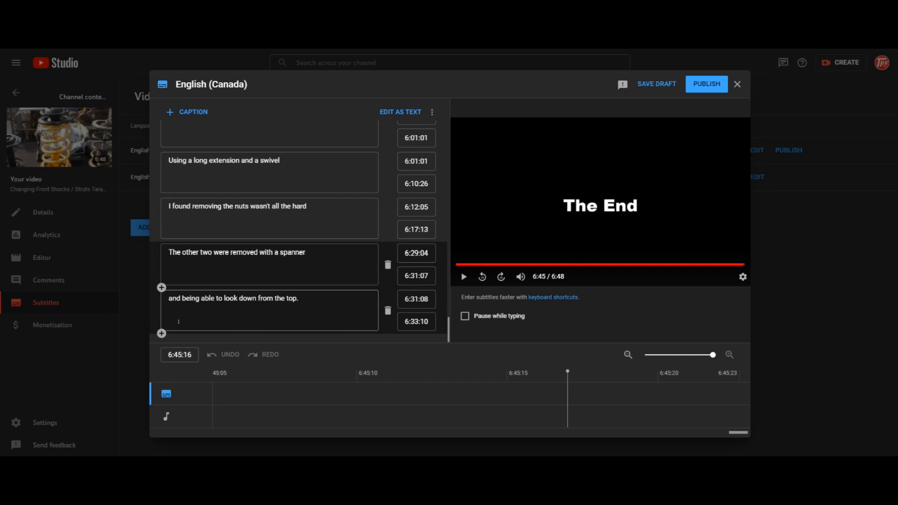
pyautogui.click(161, 333)
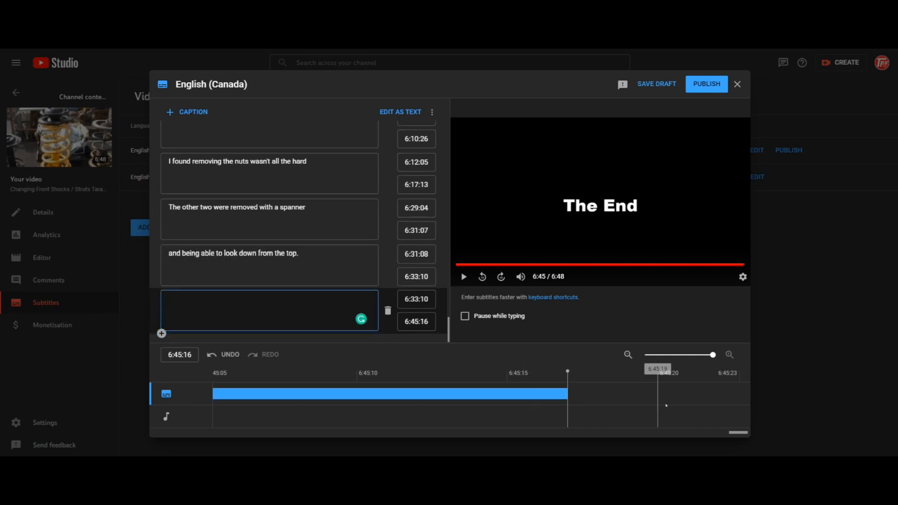
pyautogui.moveTo(352, 397); pyautogui.dragTo(456, 394)
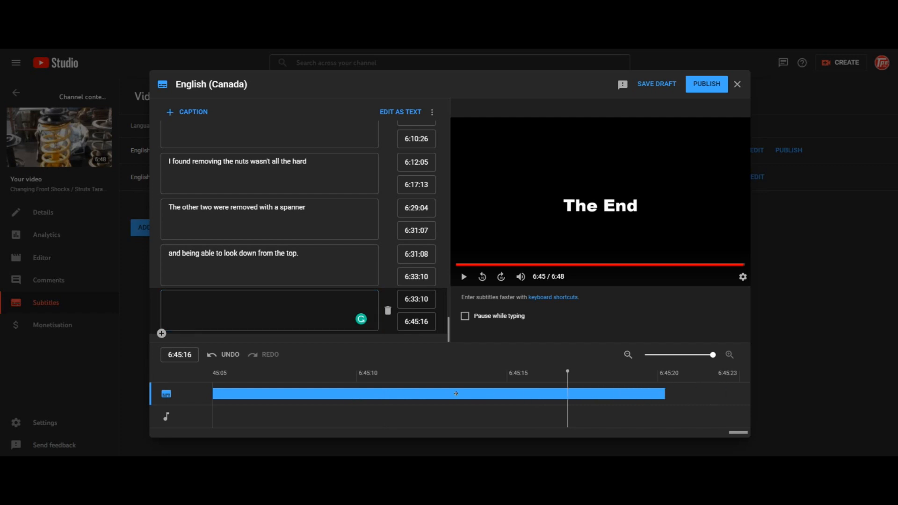
pyautogui.moveTo(249, 395); pyautogui.dragTo(549, 399)
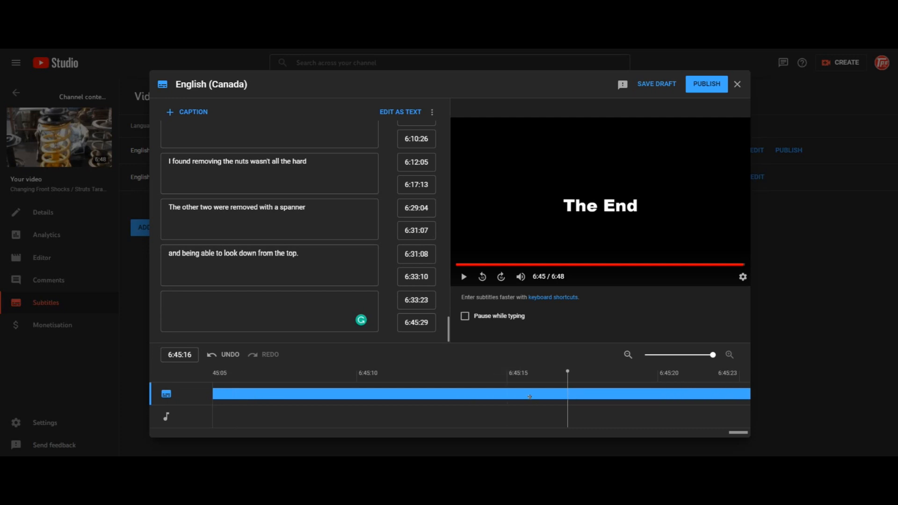
pyautogui.click(661, 83)
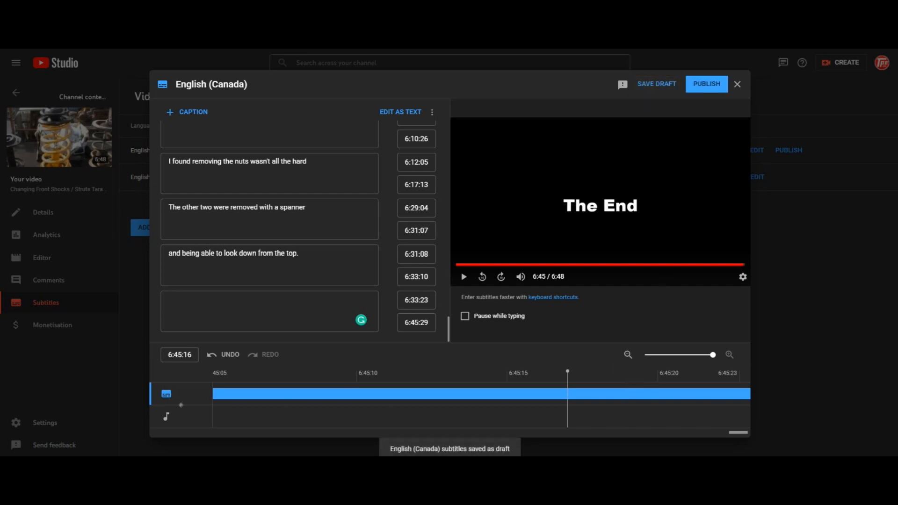
# Delete the blank caption at the end of the English (Canada) track
pyautogui.click(628, 354)
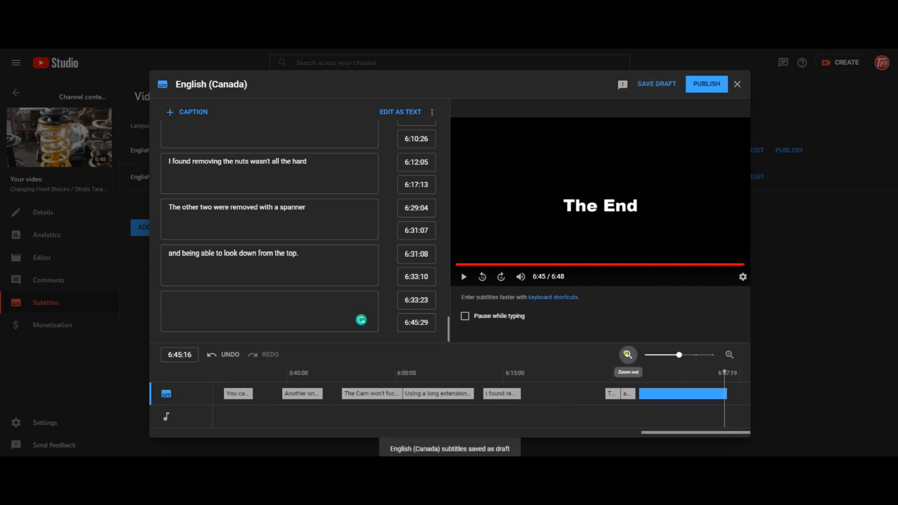
pyautogui.click(627, 354)
pyautogui.click(729, 355)
pyautogui.click(729, 355)
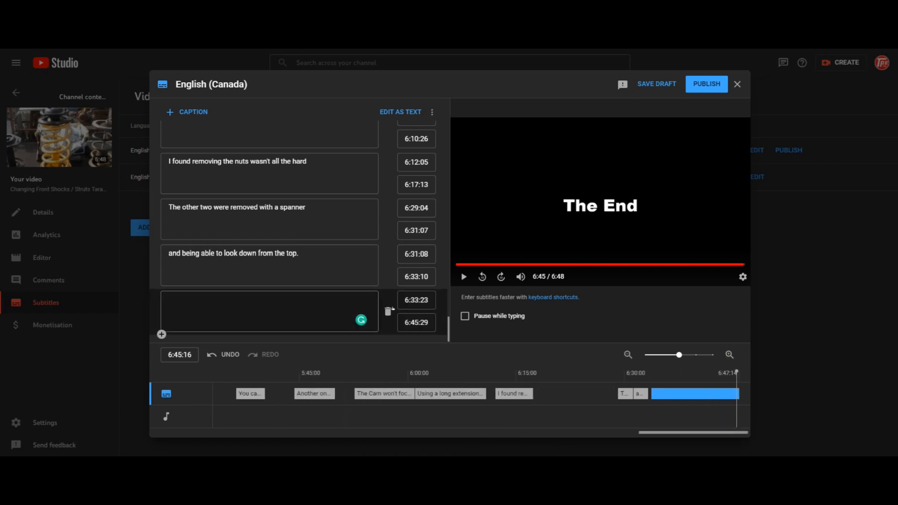
pyautogui.click(387, 312)
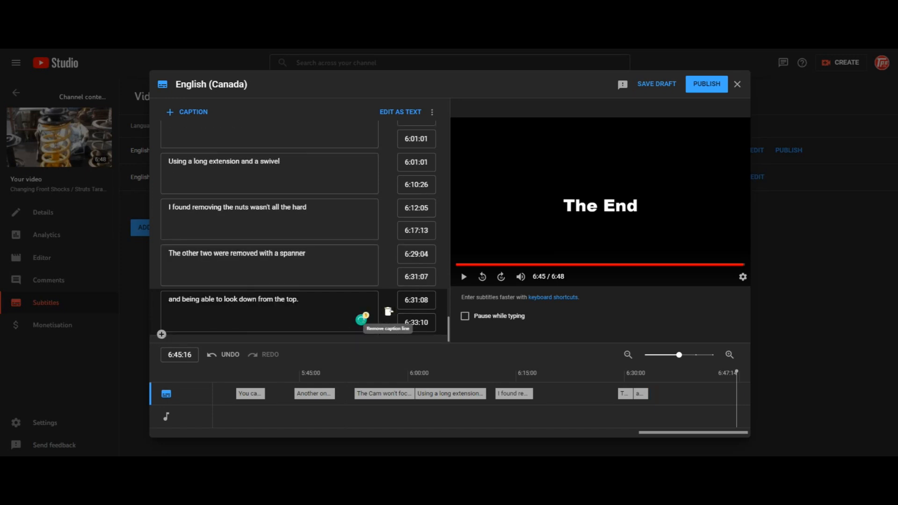
pyautogui.scroll(20, 308, 234)
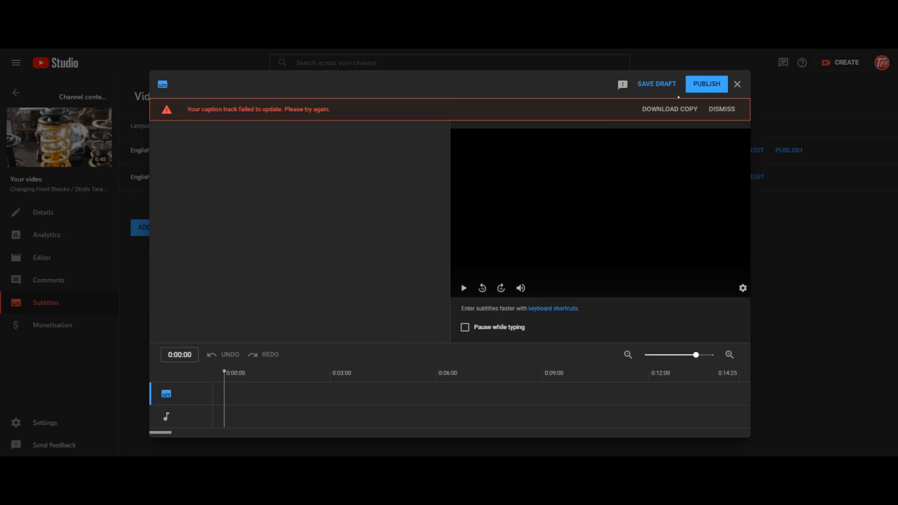
pyautogui.click(737, 84)
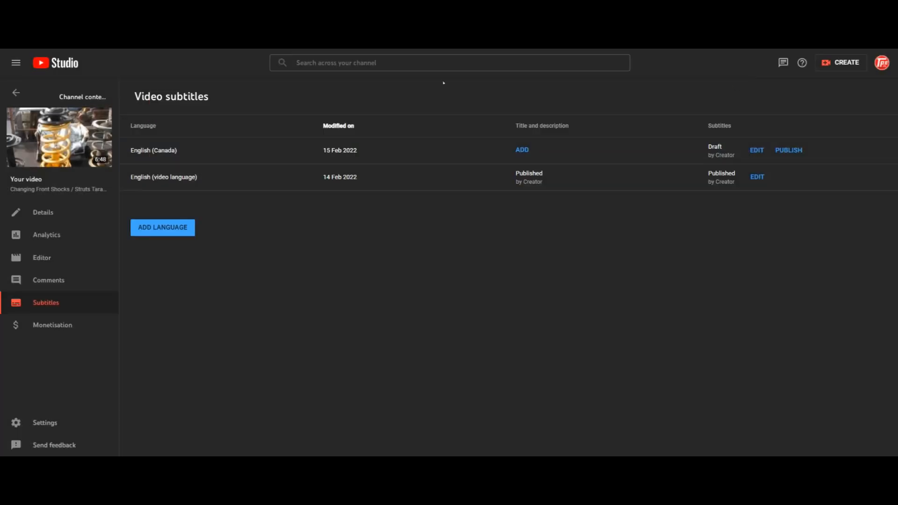
pyautogui.click(167, 228)
pyautogui.click(670, 312)
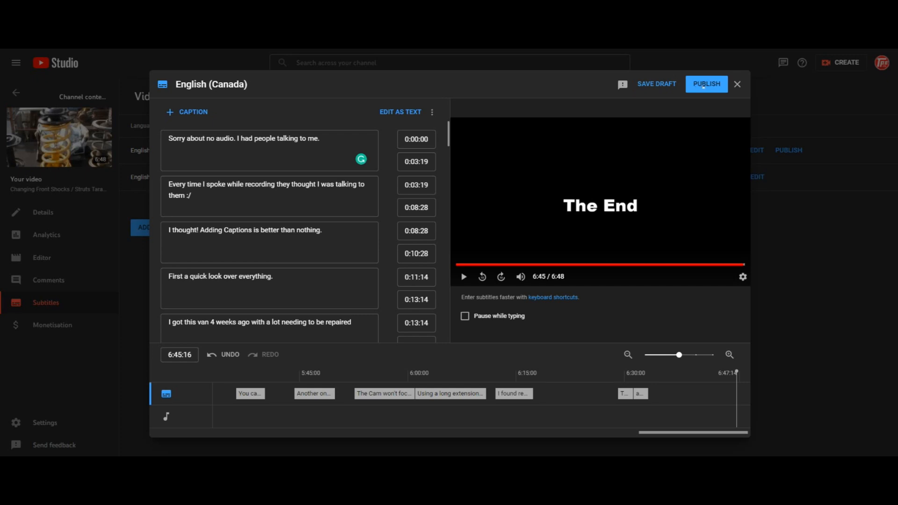
# Publish the English (Canada) subtitles and add English (United States) as a subtitle language
pyautogui.click(703, 85)
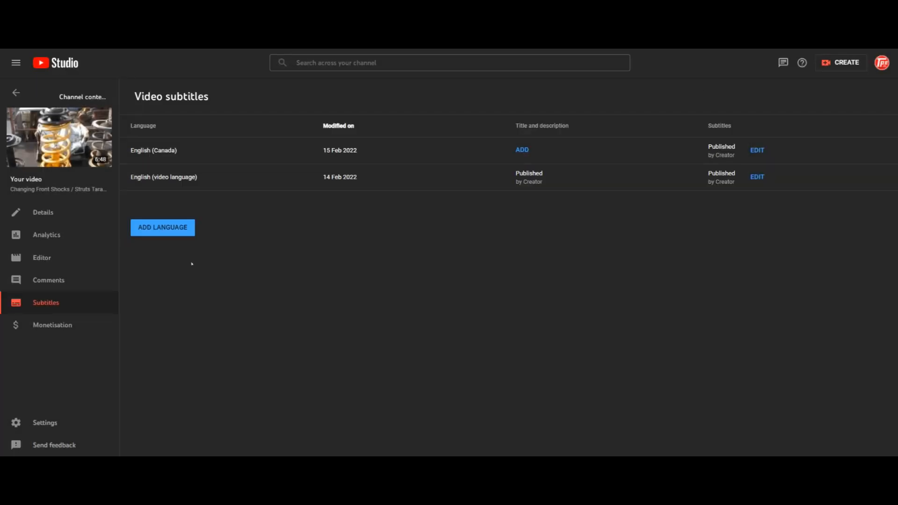
pyautogui.click(159, 226)
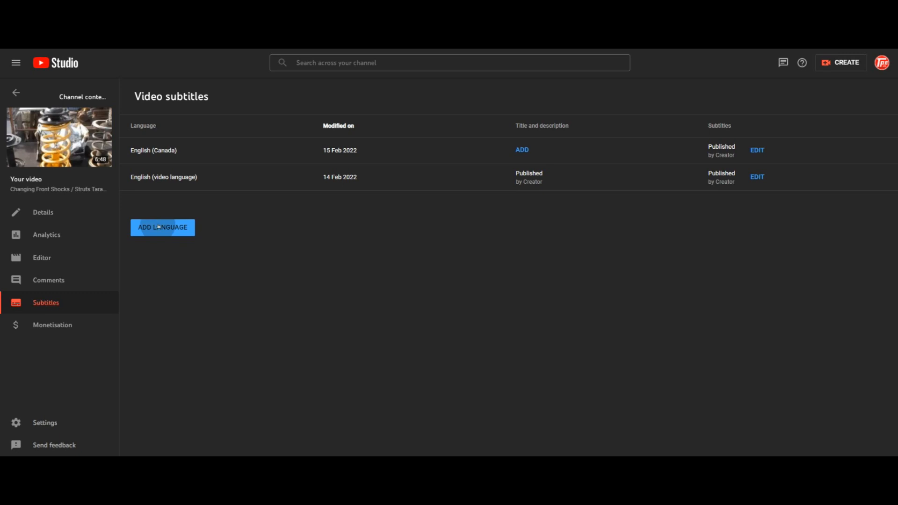
pyautogui.scroll(-7, 347, 143)
pyautogui.moveTo(379, 148); pyautogui.dragTo(378, 170)
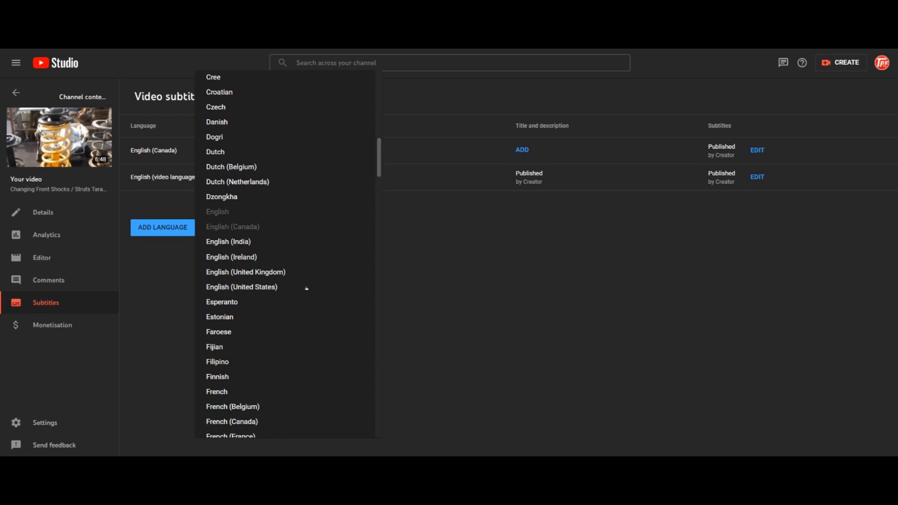
pyautogui.click(259, 288)
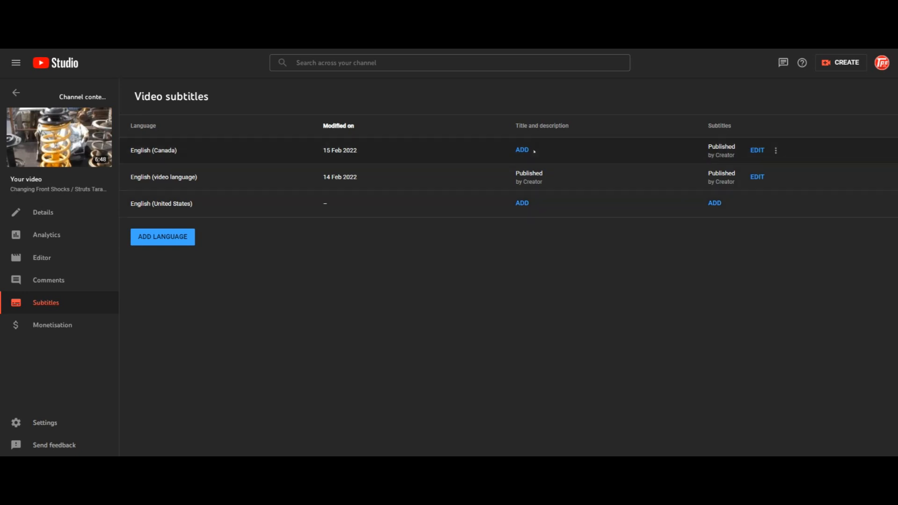
# Check the caption-adding options for English (United States) and review the English (Canada) captions, discarding any changes
pyautogui.click(716, 203)
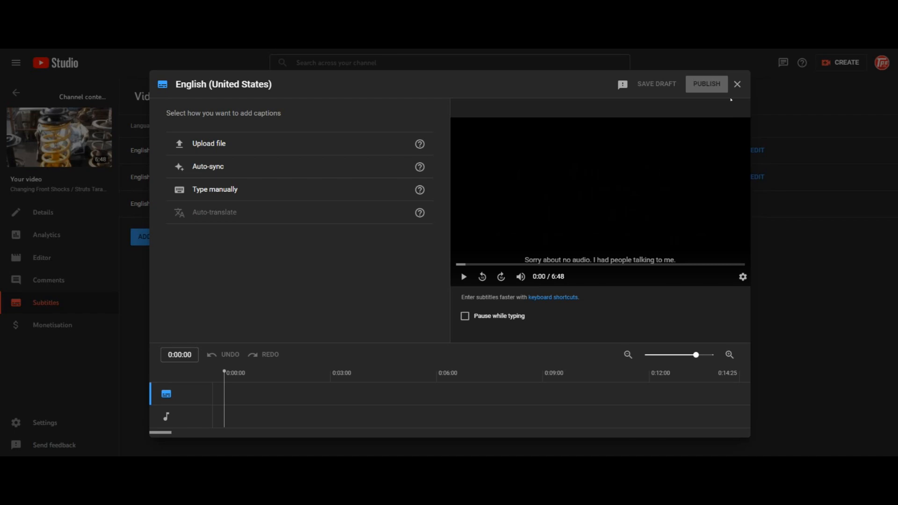
pyautogui.click(737, 84)
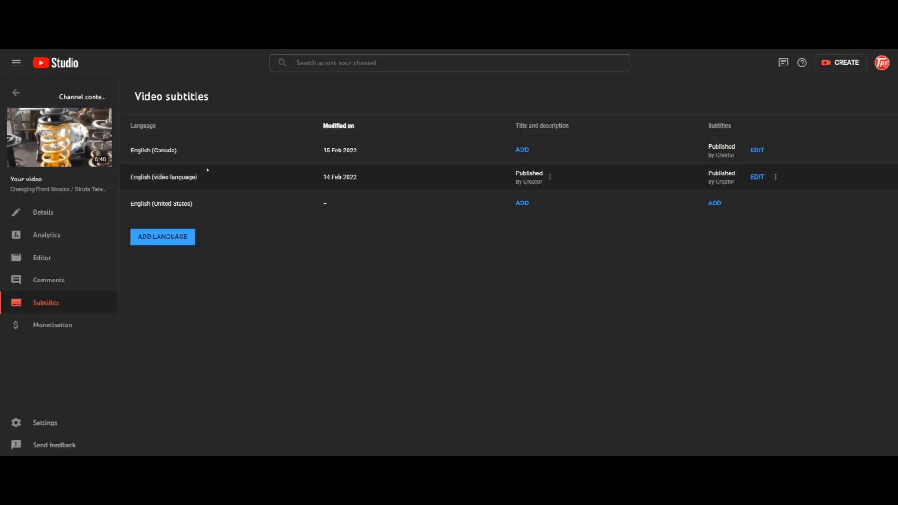
pyautogui.click(757, 150)
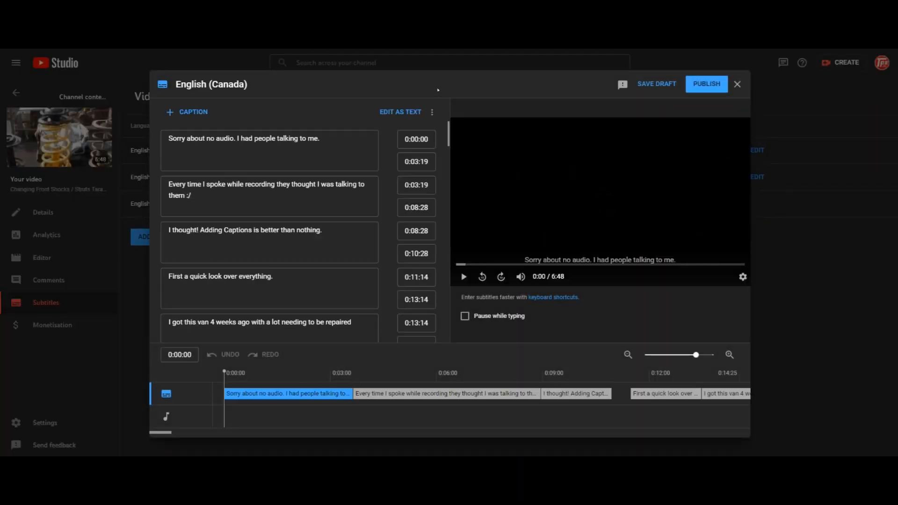
pyautogui.scroll(-2, 328, 234)
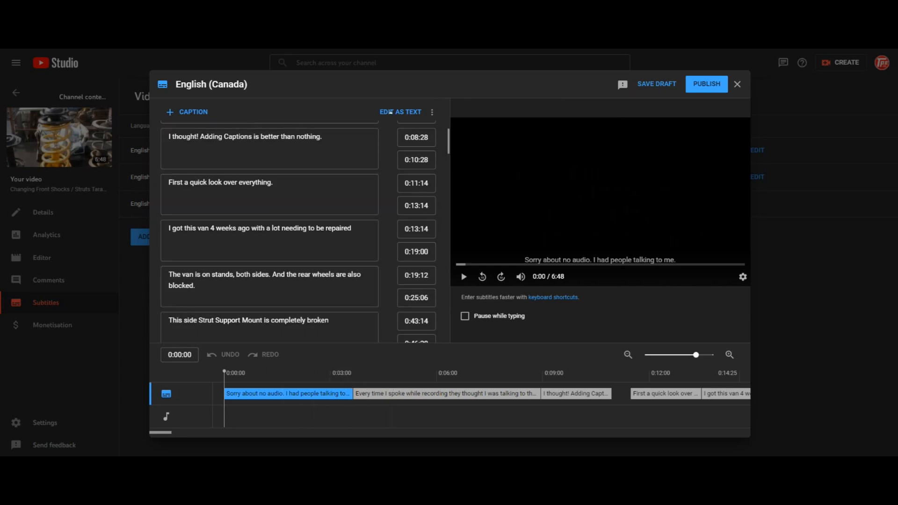
pyautogui.scroll(-10, 390, 140)
pyautogui.click(737, 84)
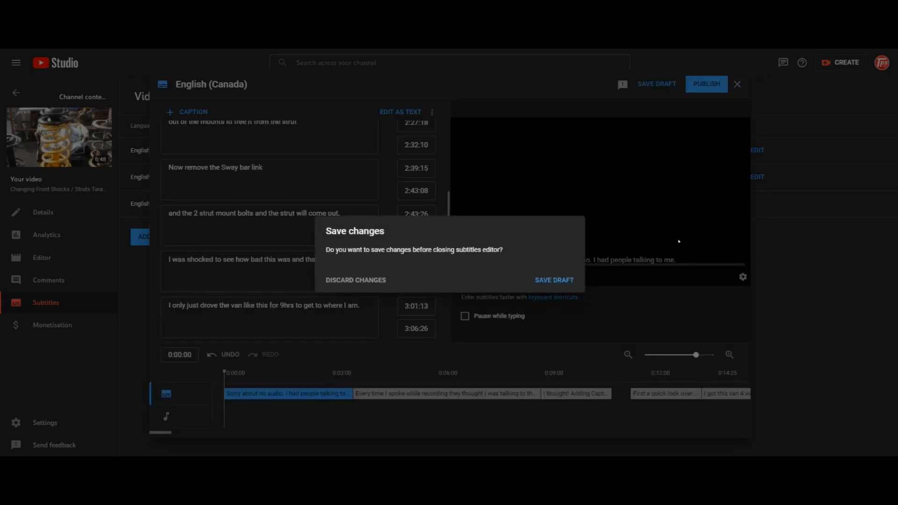
pyautogui.click(362, 281)
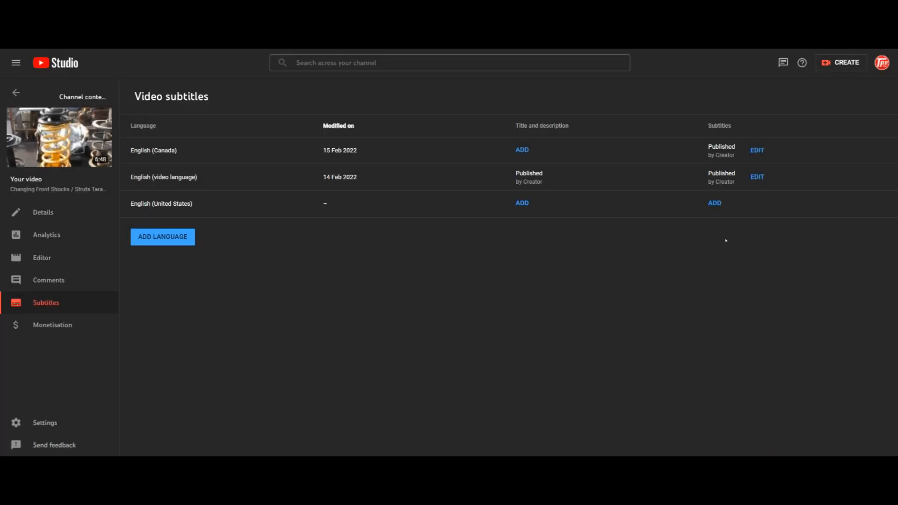
# Download the English (Canada) subtitles in .vtt format and show the downloaded file in its folder
pyautogui.click(775, 151)
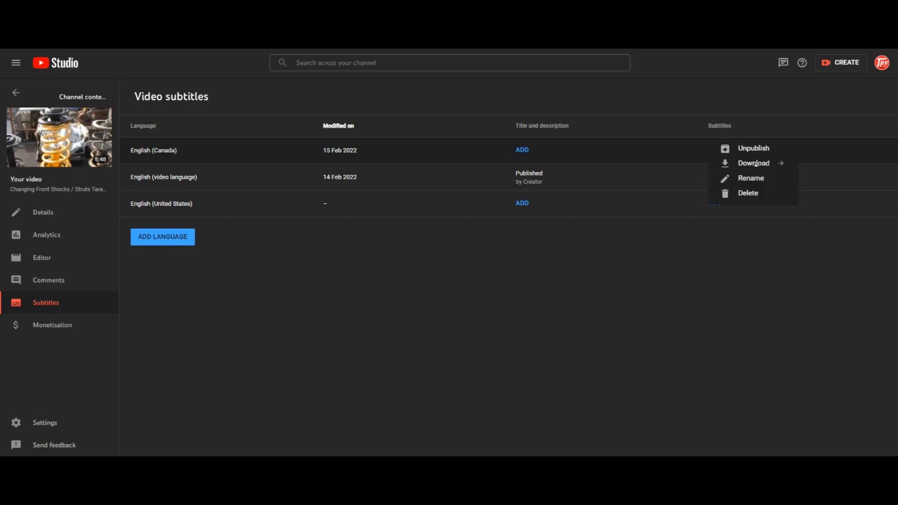
pyautogui.click(756, 164)
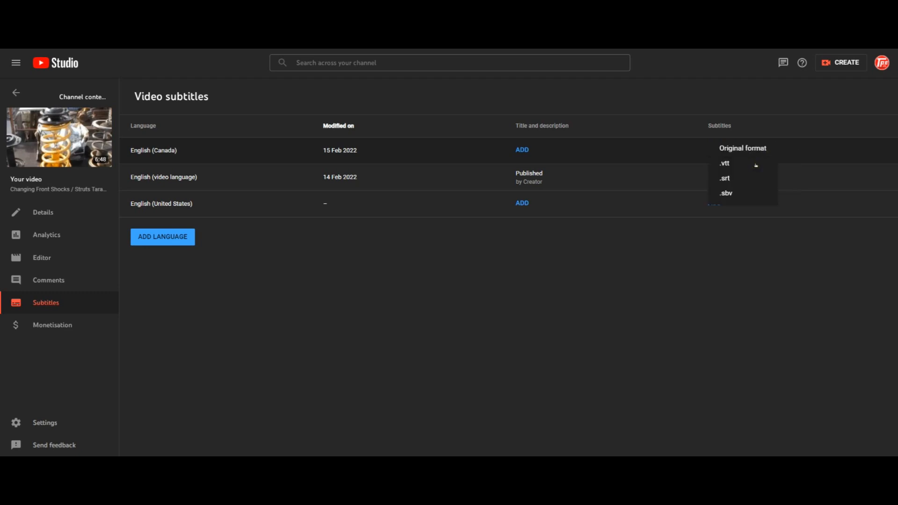
pyautogui.click(723, 163)
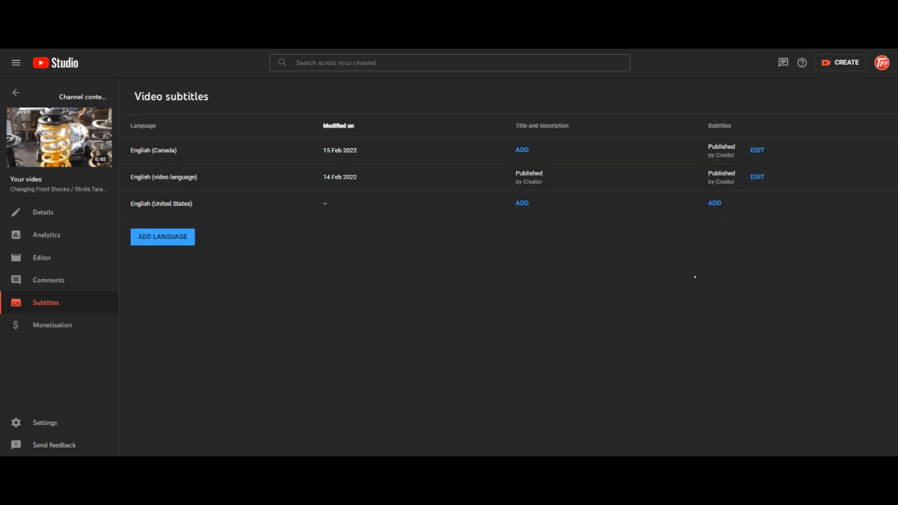
pyautogui.click(98, 468)
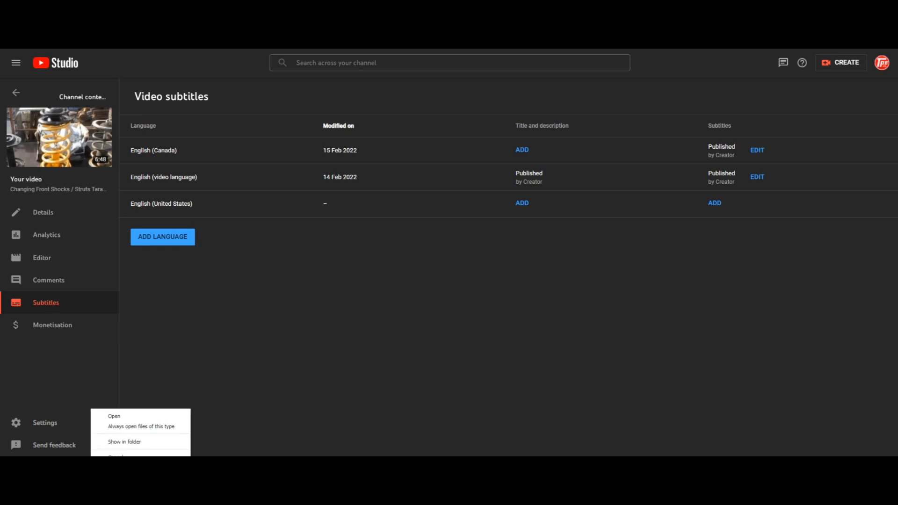
pyautogui.click(127, 442)
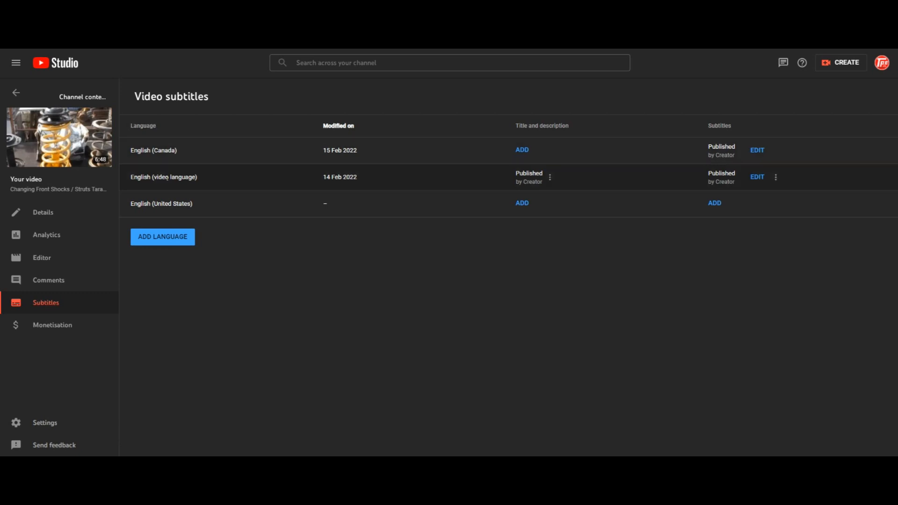
# Upload captions.vtt with timing as the English (United States) subtitles and publish them
pyautogui.click(718, 204)
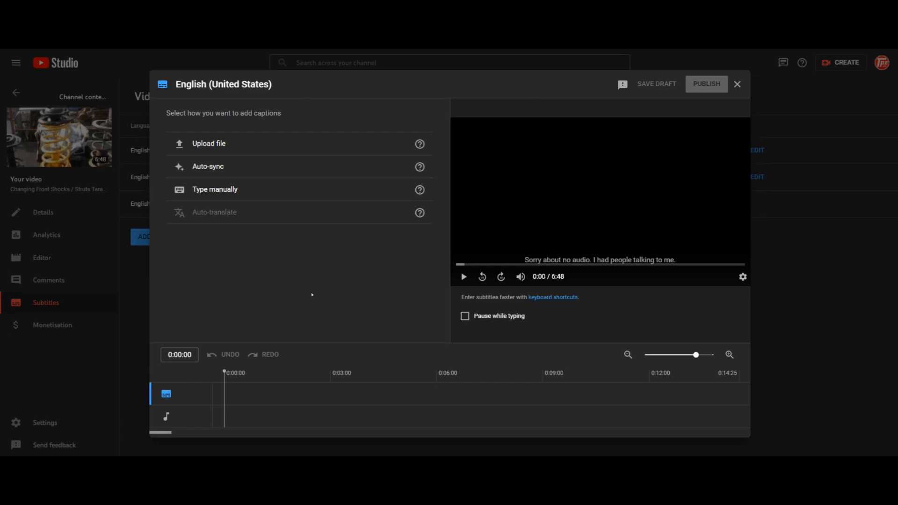
pyautogui.click(301, 143)
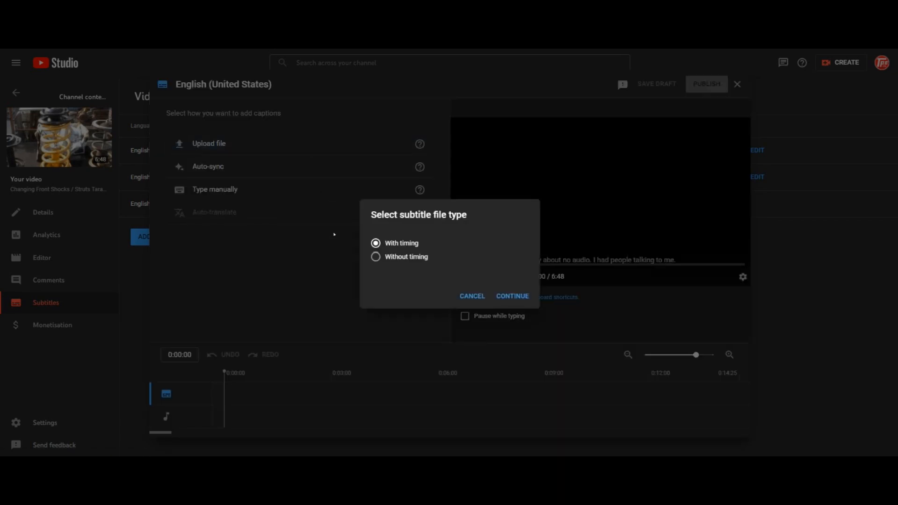
pyautogui.click(501, 298)
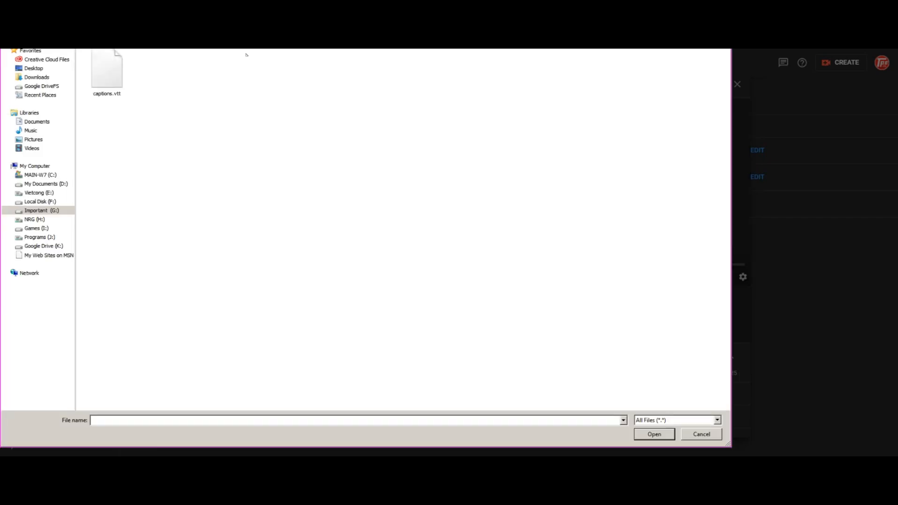
pyautogui.moveTo(365, 8); pyautogui.dragTo(466, 25)
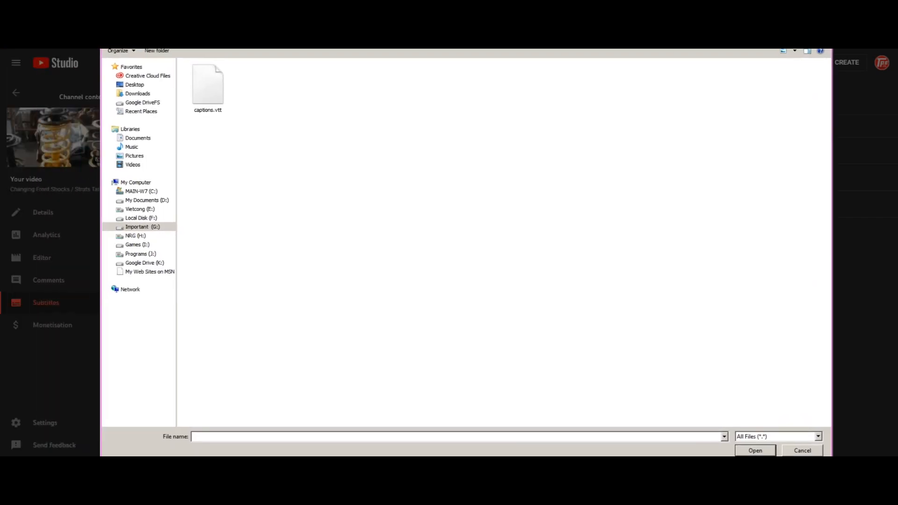
pyautogui.click(210, 96)
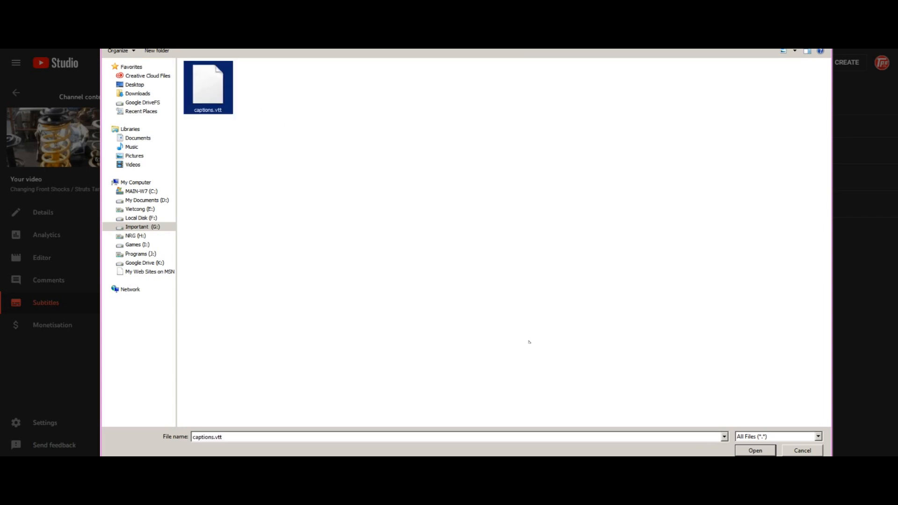
pyautogui.click(756, 450)
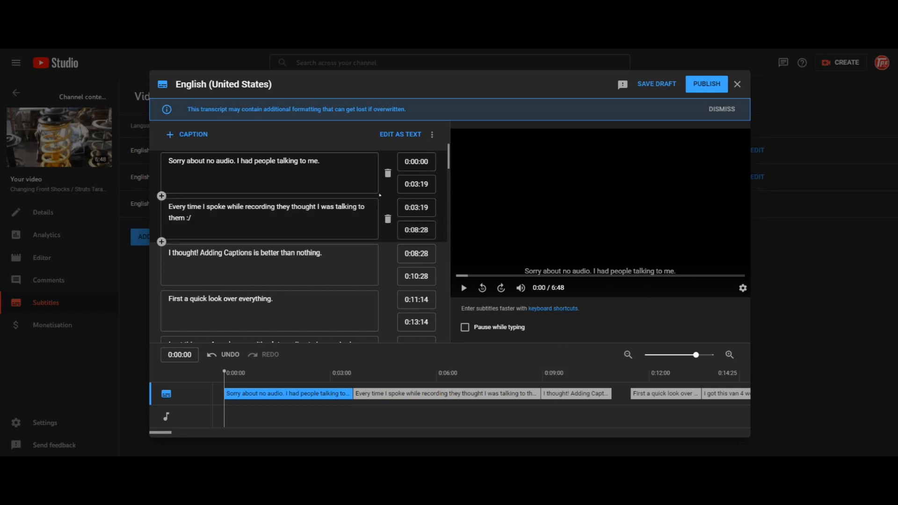
pyautogui.click(708, 83)
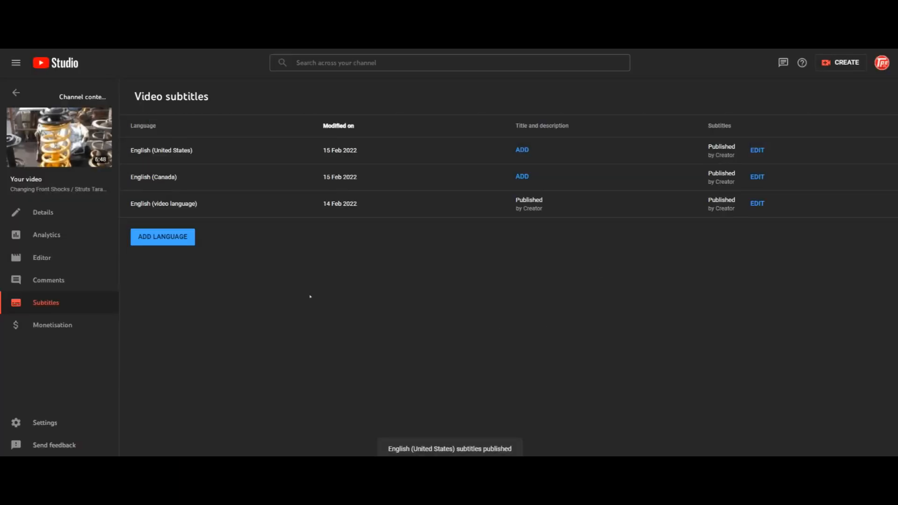
# Add English (United Kingdom) as a subtitle language for the video
pyautogui.click(167, 237)
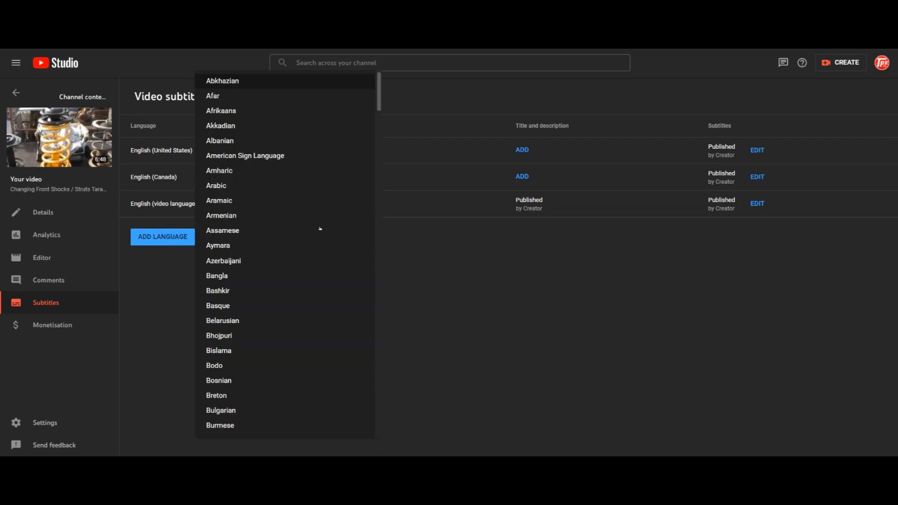
pyautogui.press('e')
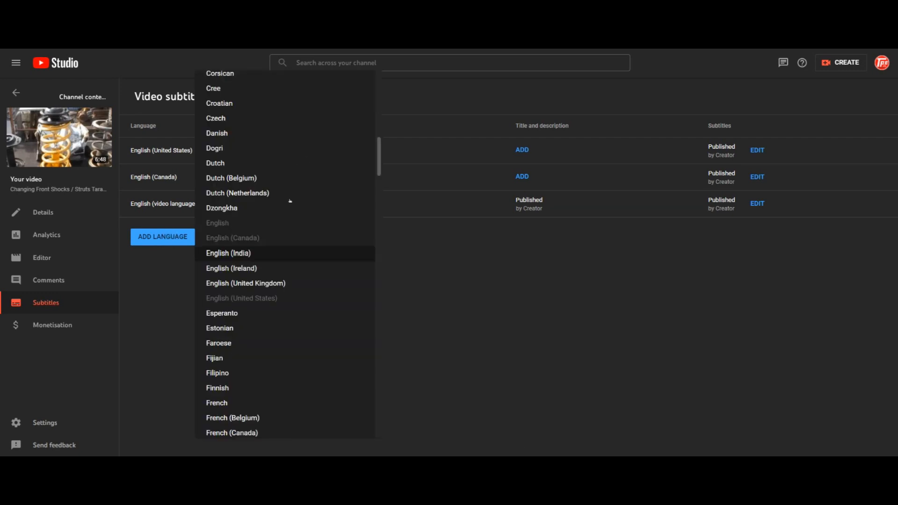
pyautogui.click(272, 284)
# Upload captions.vtt with timing as the English (United Kingdom) subtitles and publish them
pyautogui.click(714, 230)
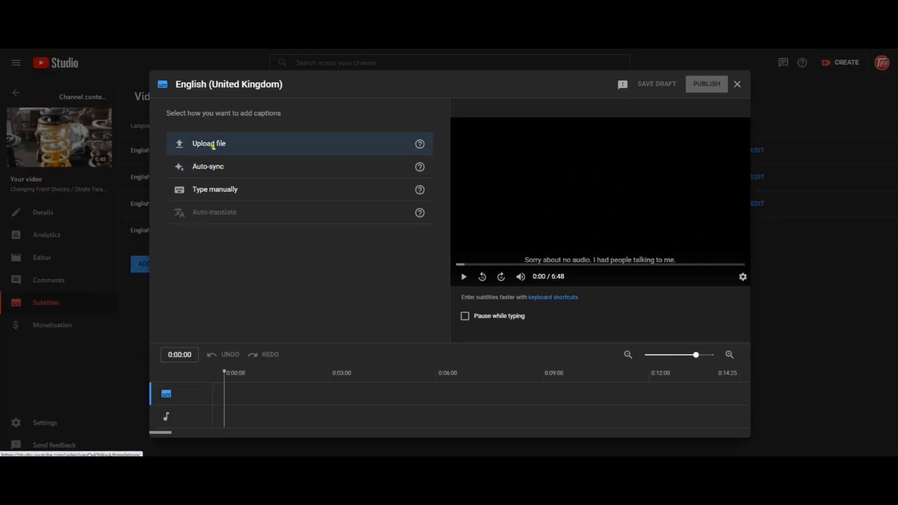
pyautogui.click(210, 144)
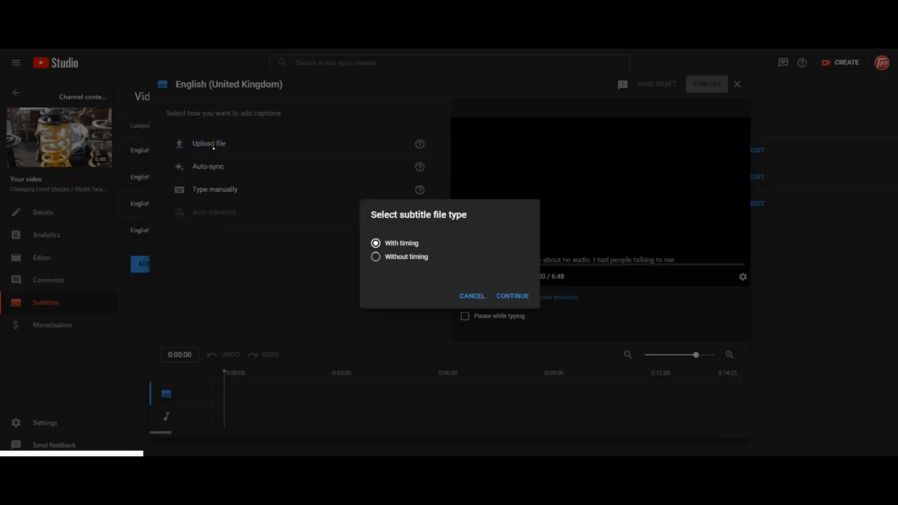
pyautogui.click(510, 295)
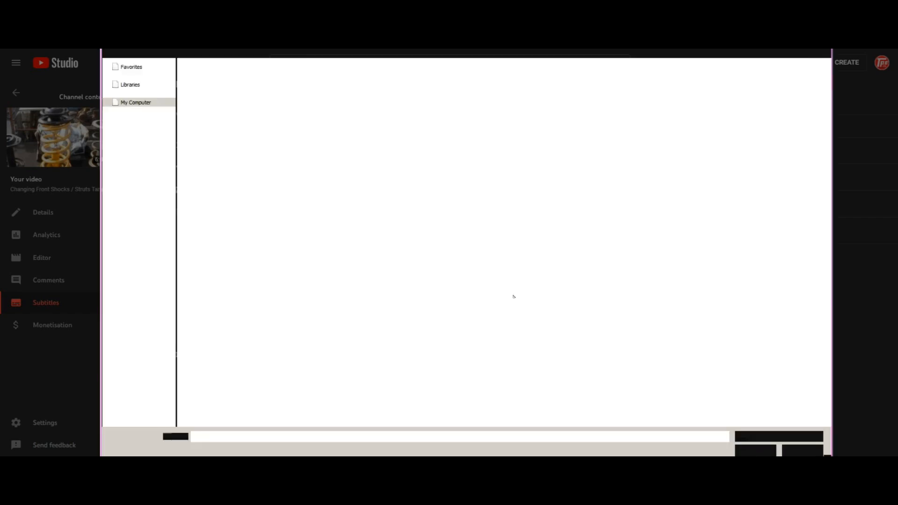
pyautogui.click(217, 89)
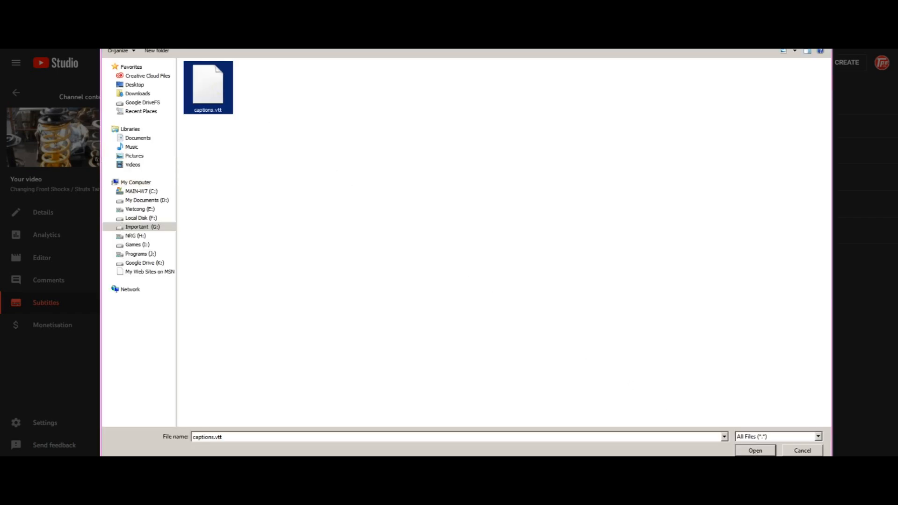
pyautogui.press('Return')
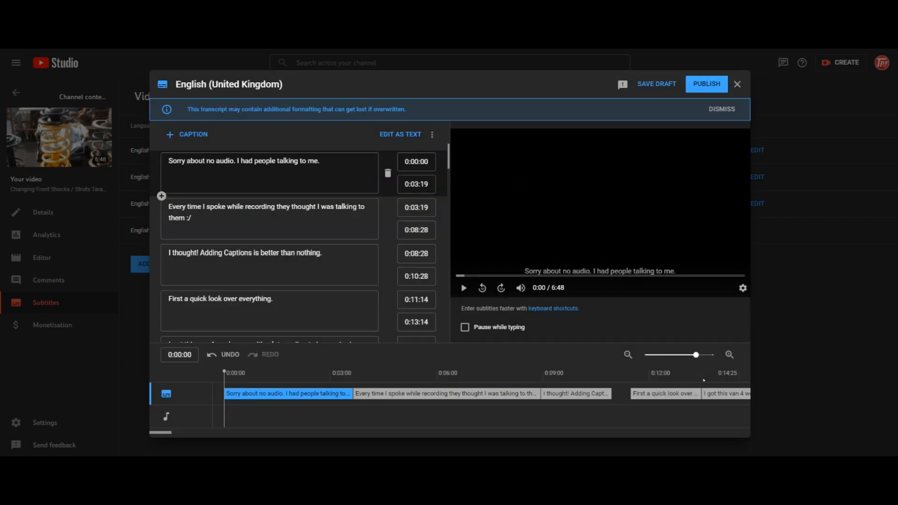
pyautogui.click(714, 88)
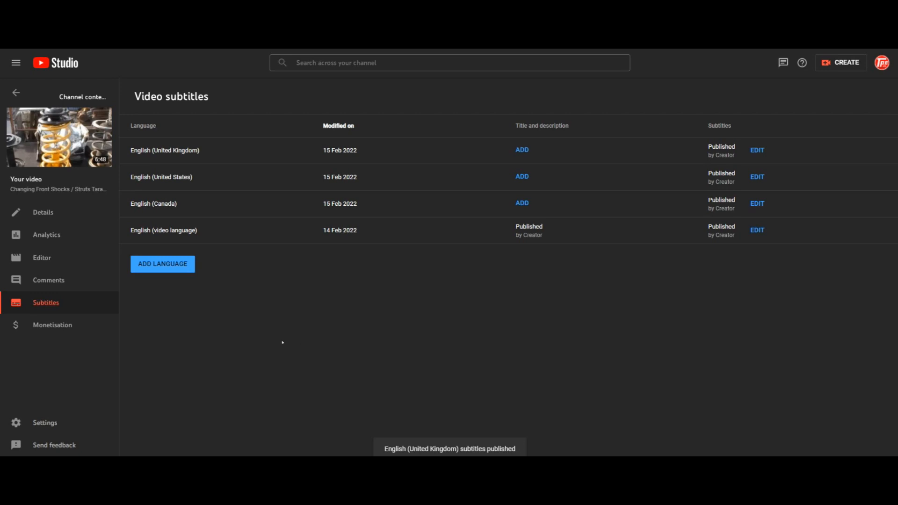
# Add English (India) and English (Ireland) as subtitle languages for the video
pyautogui.click(169, 266)
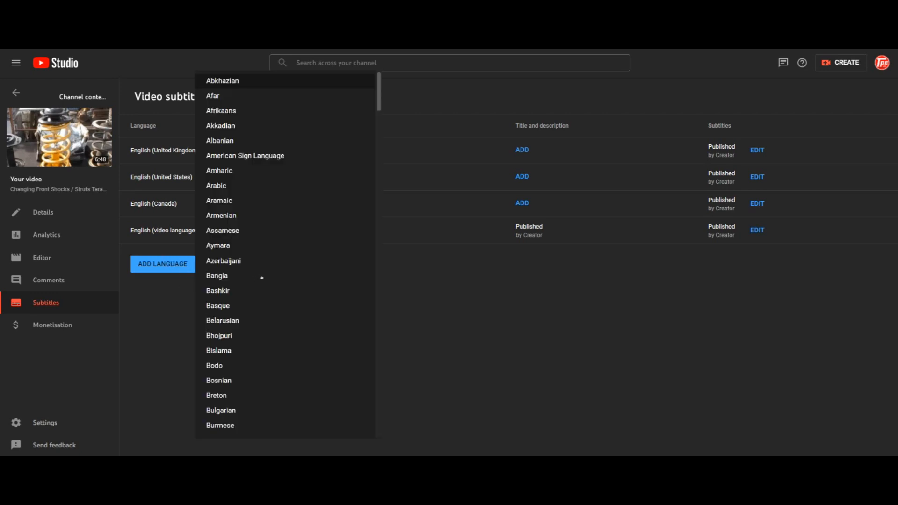
pyautogui.scroll(-10, 261, 276)
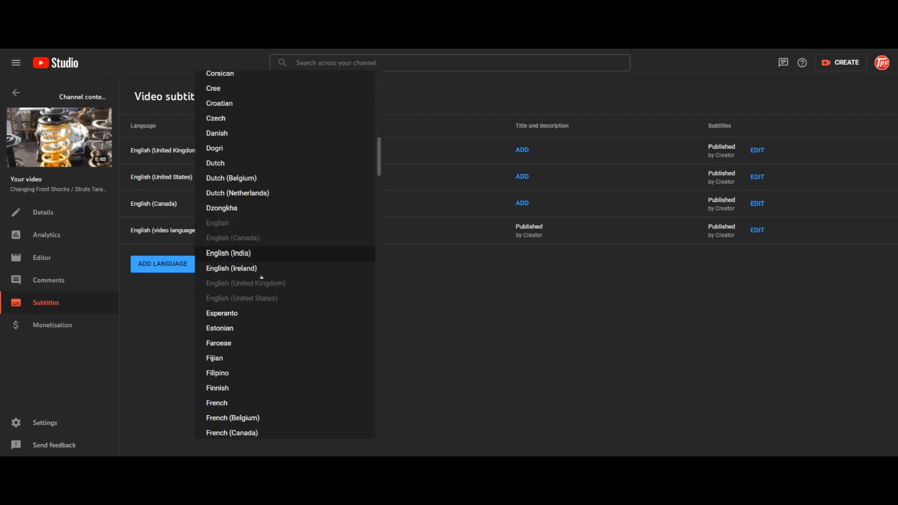
pyautogui.click(249, 256)
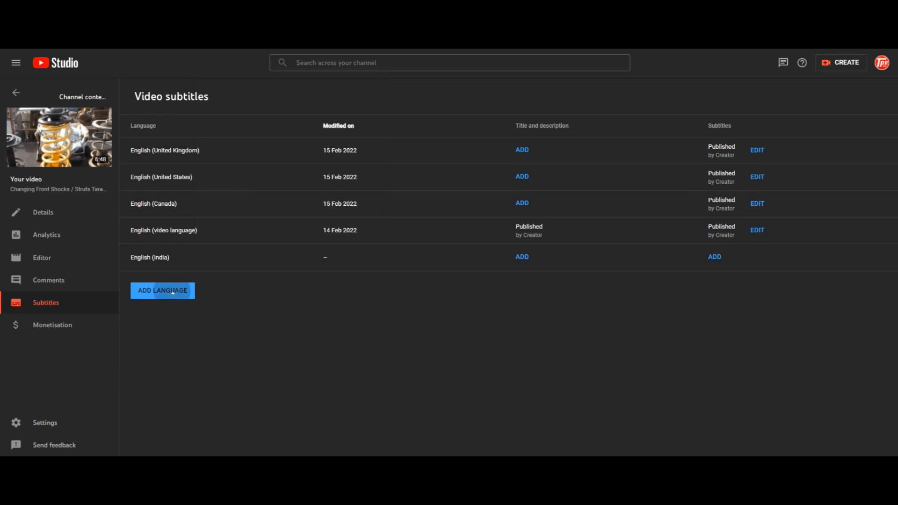
pyautogui.scroll(-10, 304, 198)
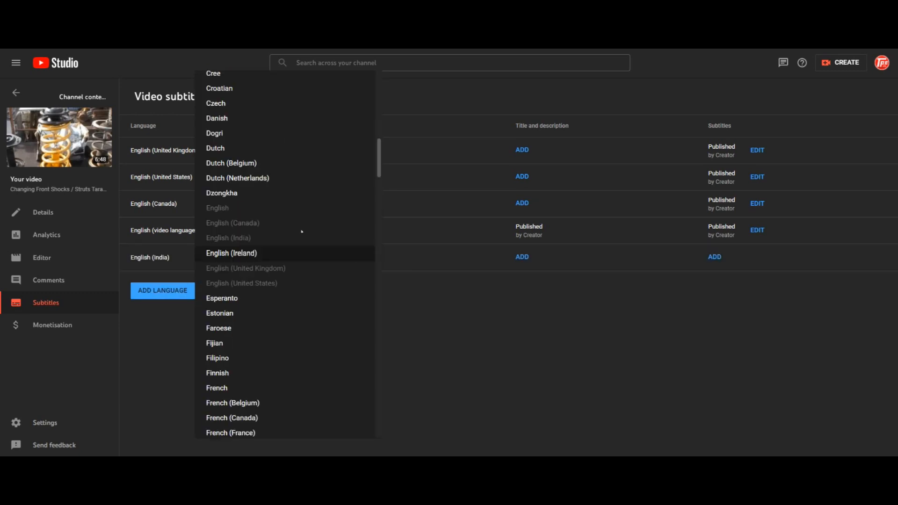
pyautogui.click(248, 253)
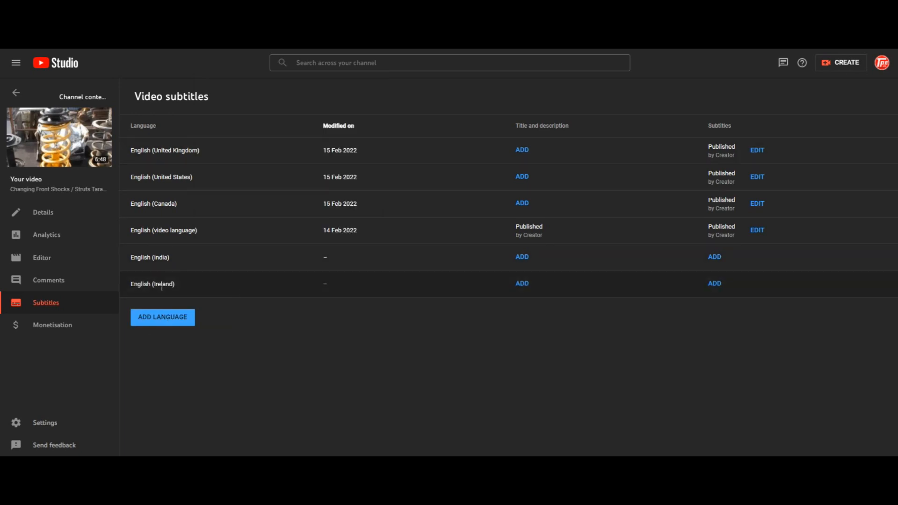
# Upload captions.vtt with timing as the English (India) subtitles and publish them
pyautogui.click(715, 257)
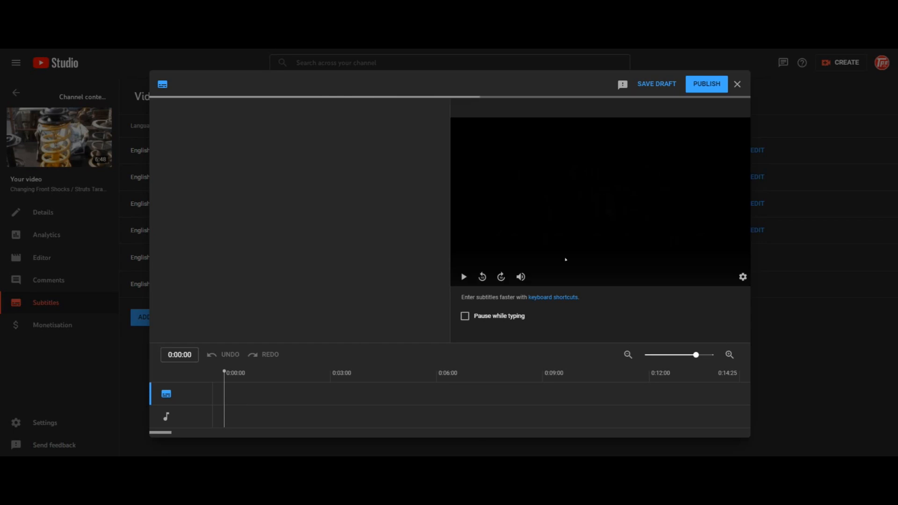
pyautogui.click(210, 150)
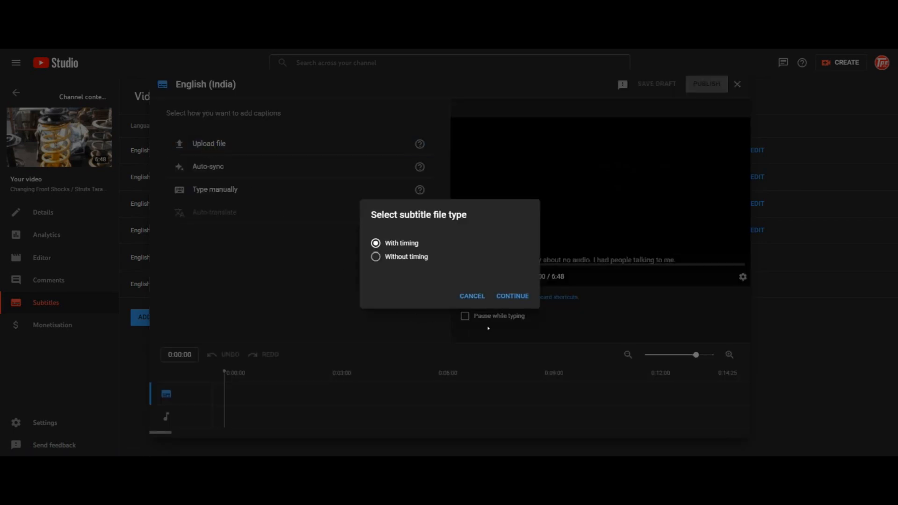
pyautogui.click(513, 296)
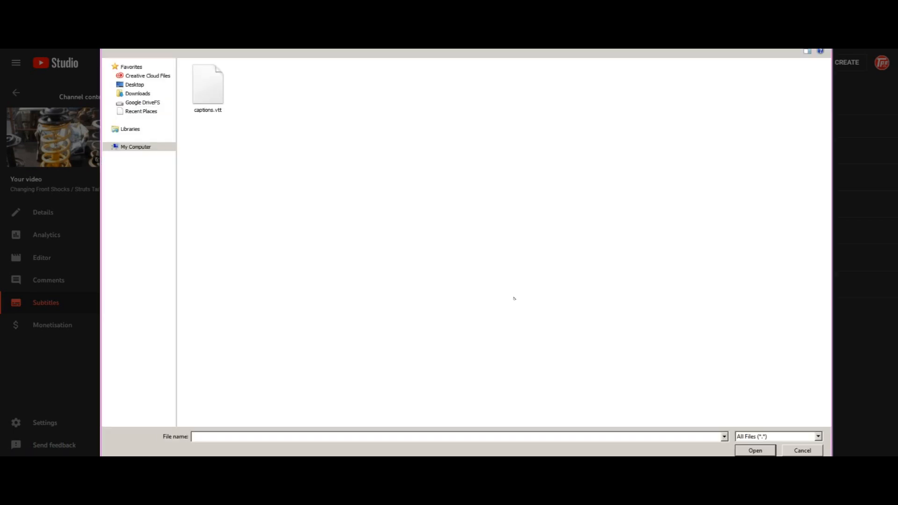
pyautogui.click(220, 82)
pyautogui.click(761, 452)
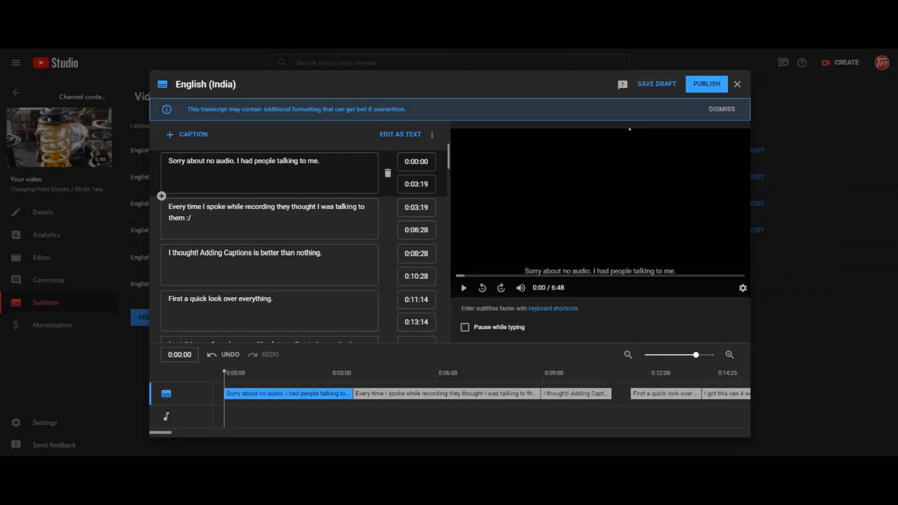
pyautogui.click(700, 84)
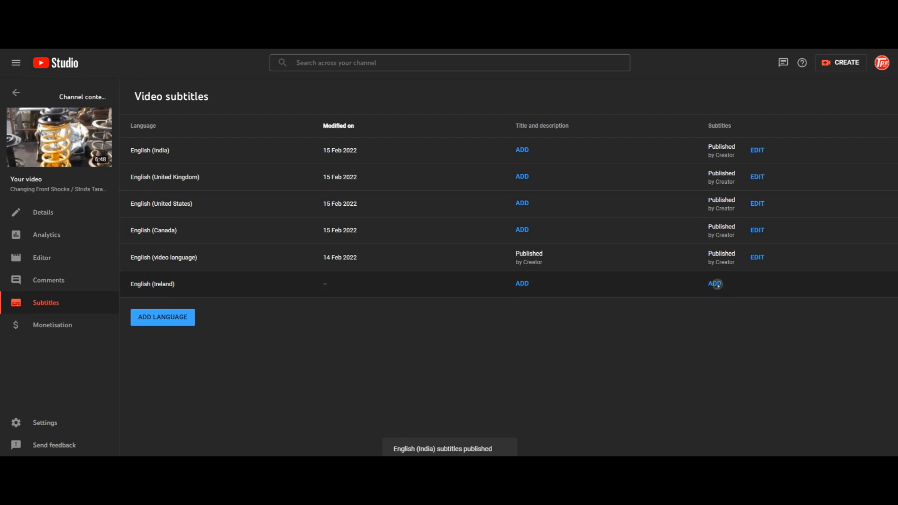
# Upload captions.vtt with timing as the English (Ireland) subtitles and publish them
pyautogui.click(715, 284)
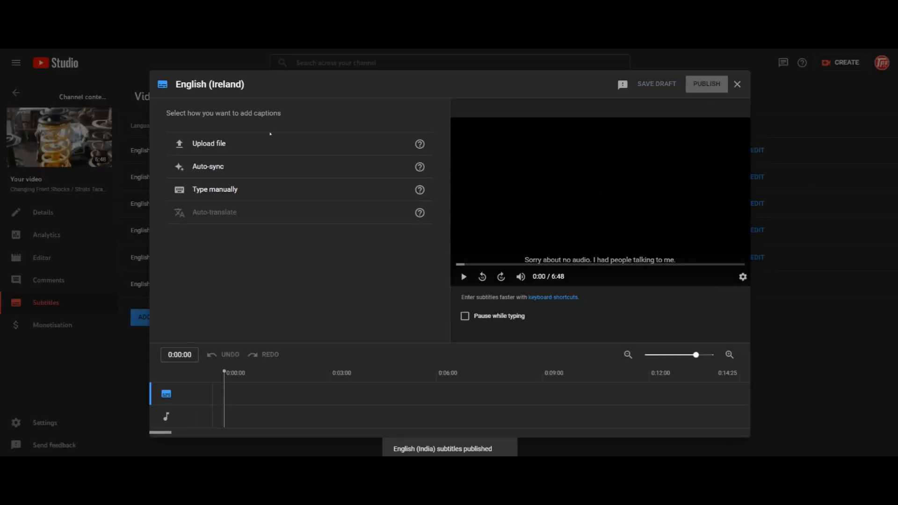
pyautogui.click(272, 143)
pyautogui.click(504, 293)
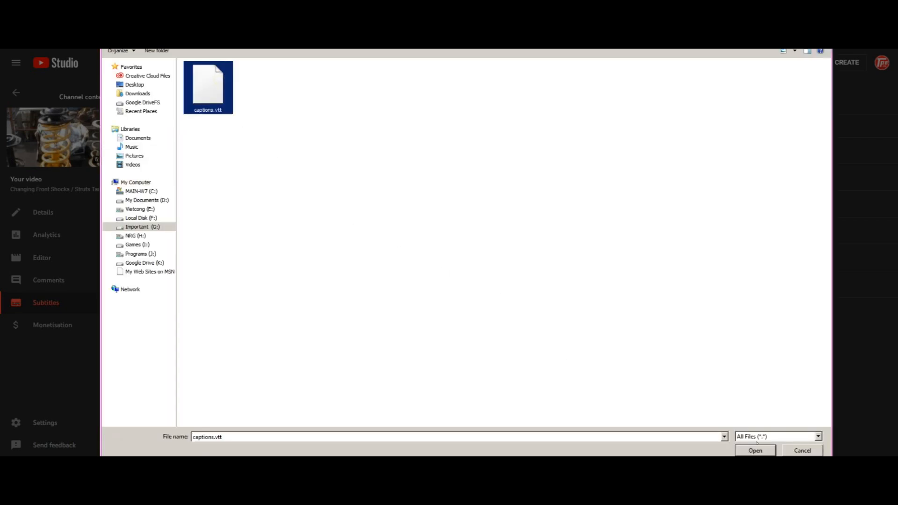
pyautogui.click(774, 448)
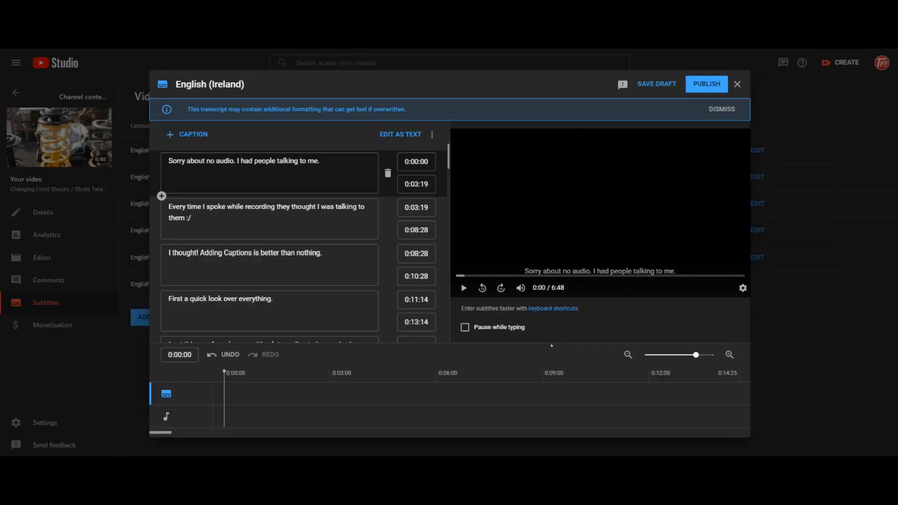
pyautogui.click(704, 84)
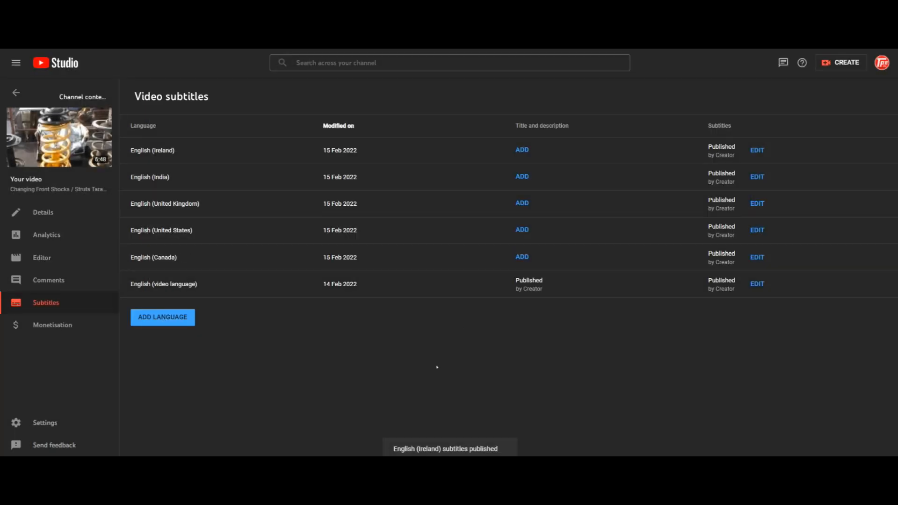
# Check the available subtitle languages for any remaining English variants, without adding another language
pyautogui.click(156, 317)
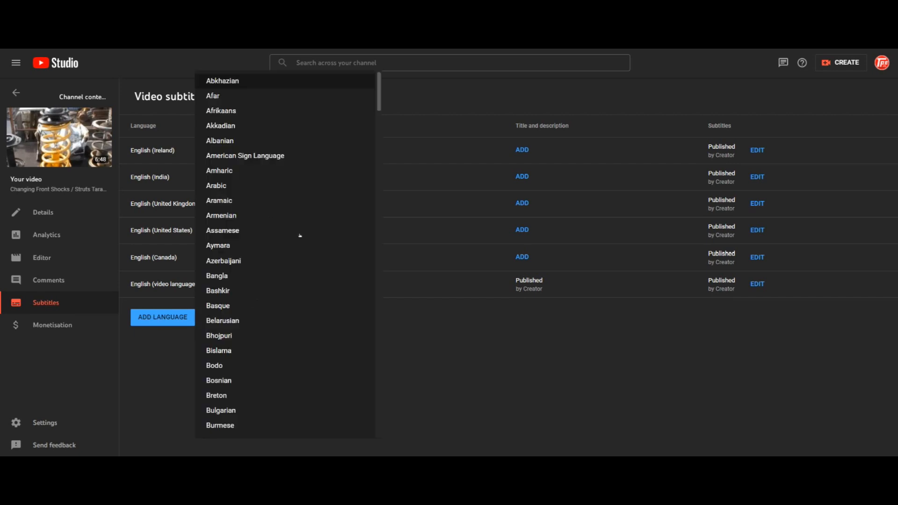
pyautogui.moveTo(379, 94); pyautogui.dragTo(378, 156)
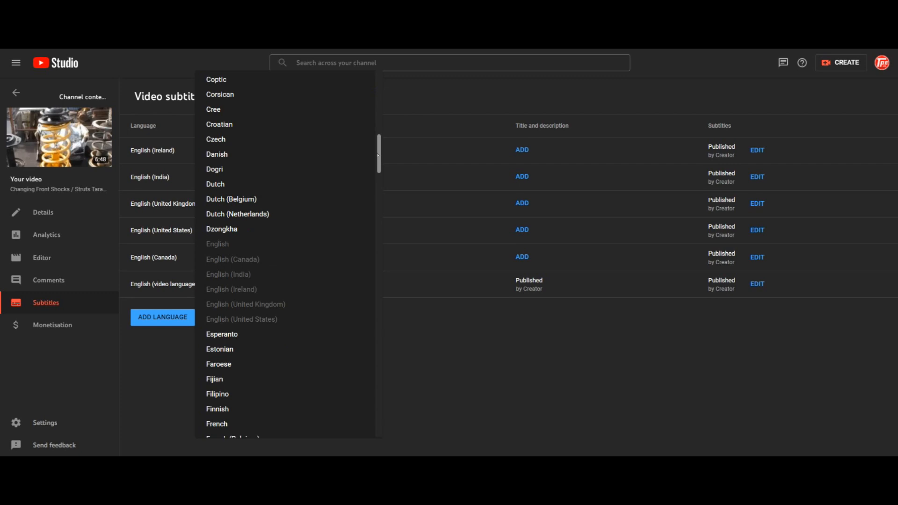
pyautogui.moveTo(378, 156); pyautogui.dragTo(382, 85)
pyautogui.click(497, 362)
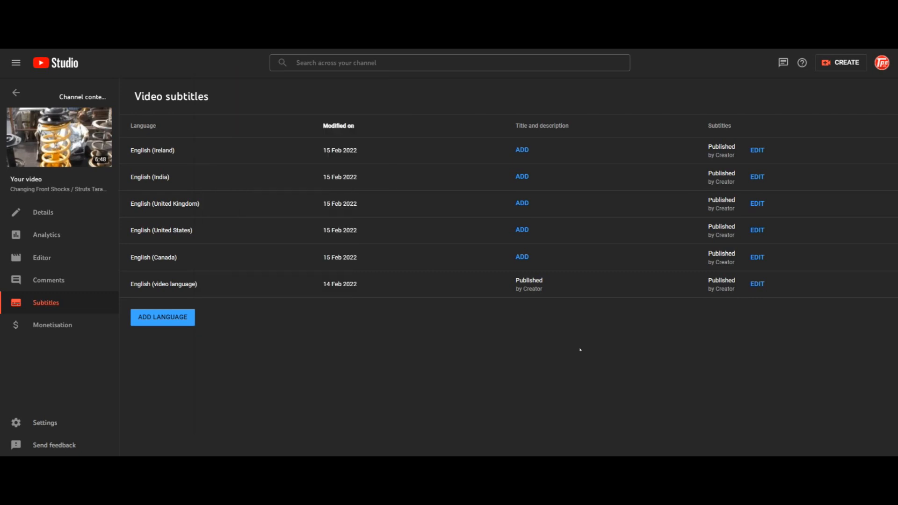
# Open the video's YouTube page in a new tab and copy its web address
pyautogui.moveTo(58, 137)
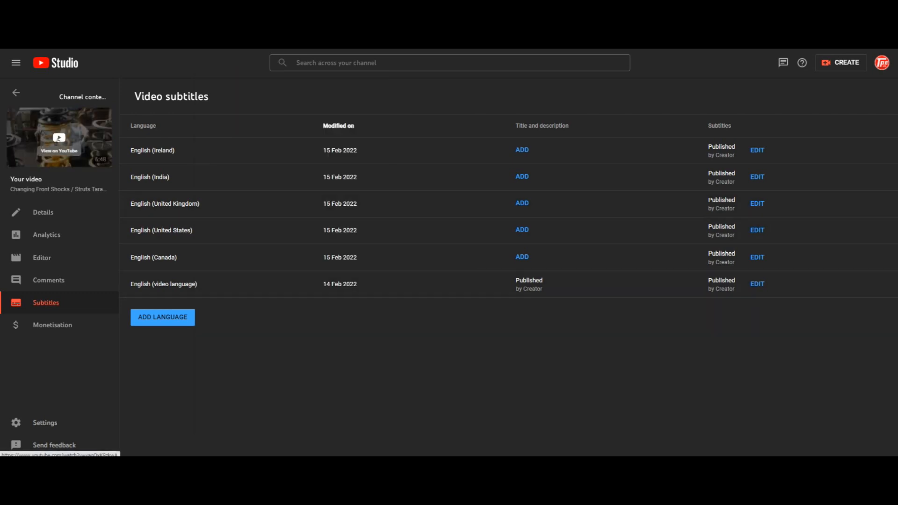
pyautogui.rightClick(60, 137)
pyautogui.click(103, 143)
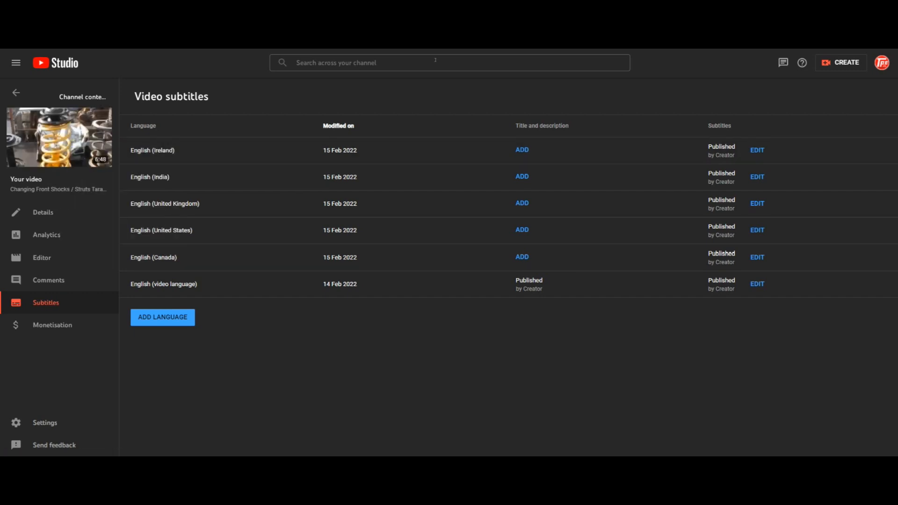
pyautogui.click(187, 23)
pyautogui.rightClick(169, 39)
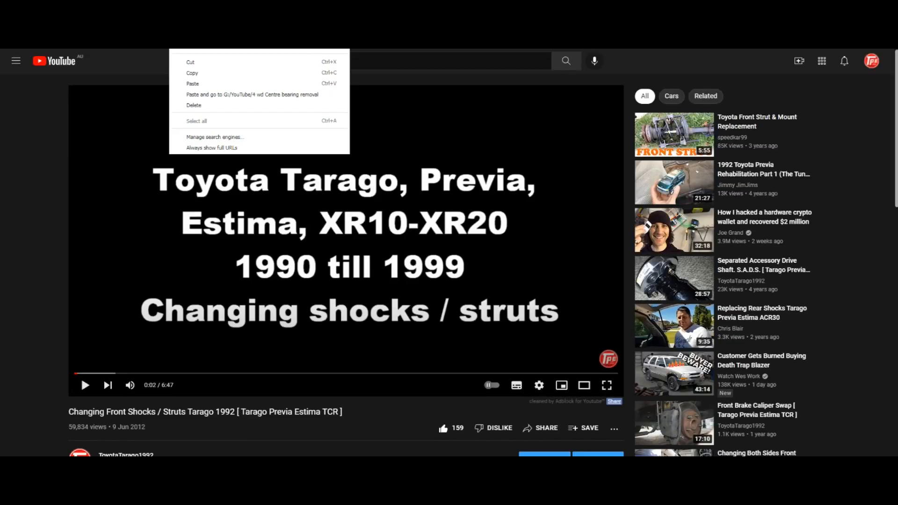
pyautogui.click(192, 72)
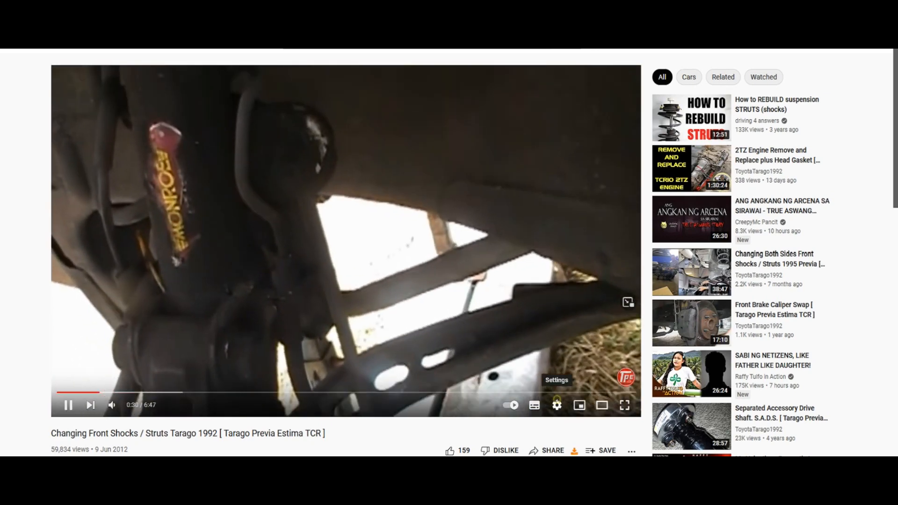
# Switch the playing video's subtitles to English (Canada) on its YouTube page and pause playback
pyautogui.click(557, 405)
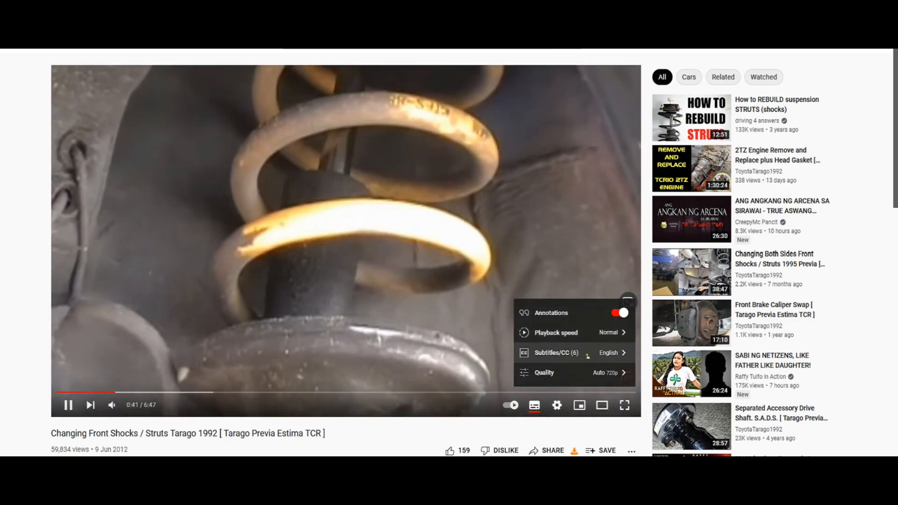
pyautogui.click(587, 354)
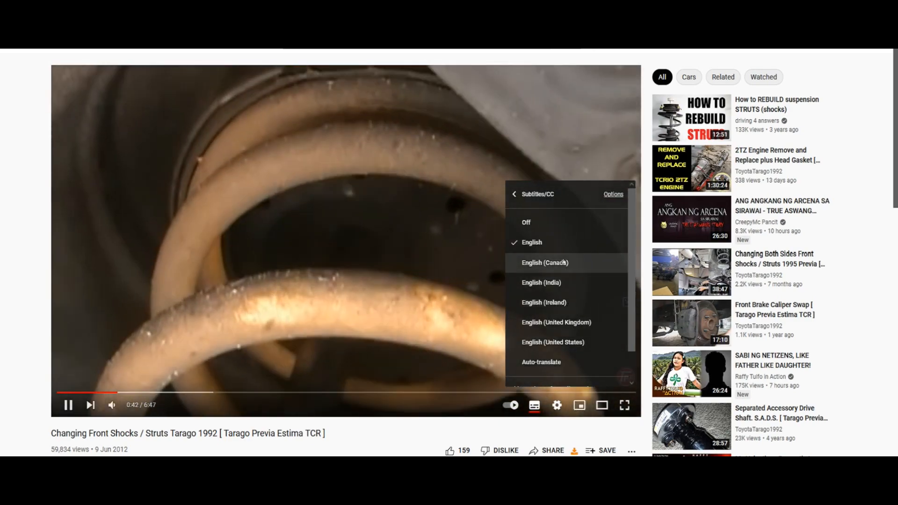
pyautogui.click(564, 261)
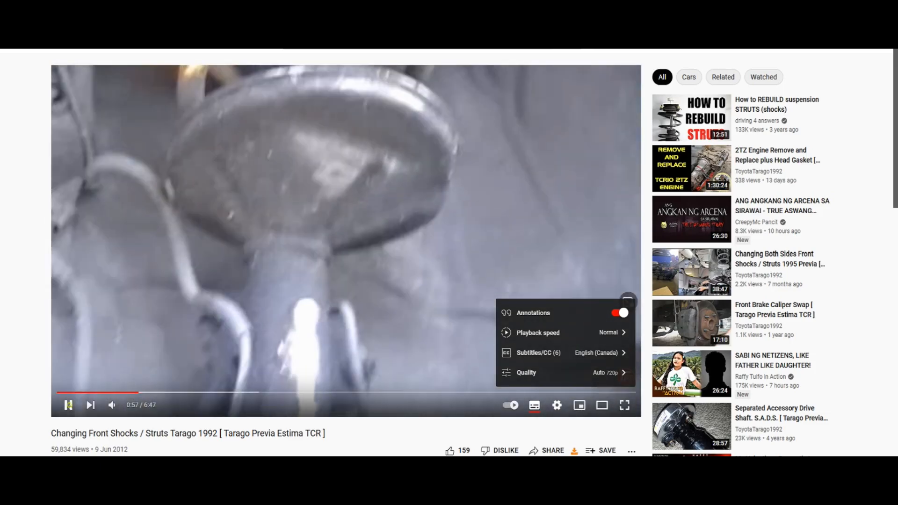
pyautogui.click(68, 405)
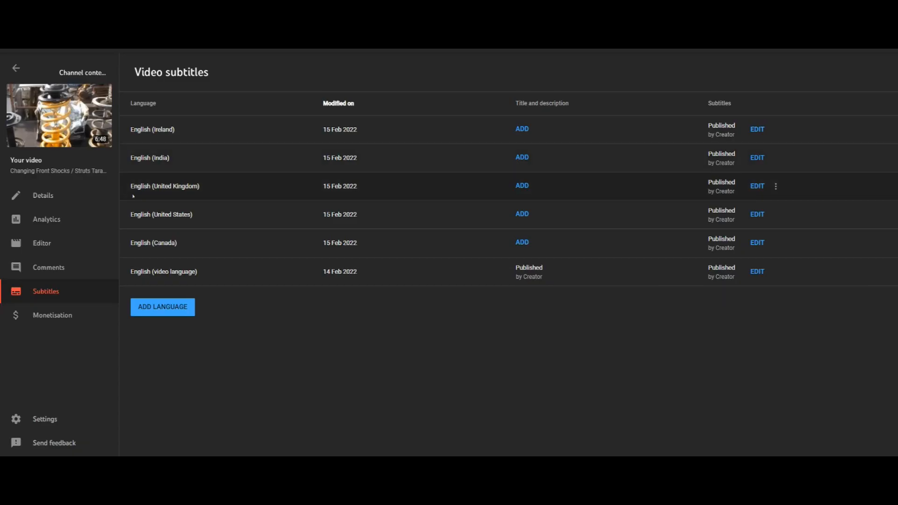
pyautogui.click(37, 242)
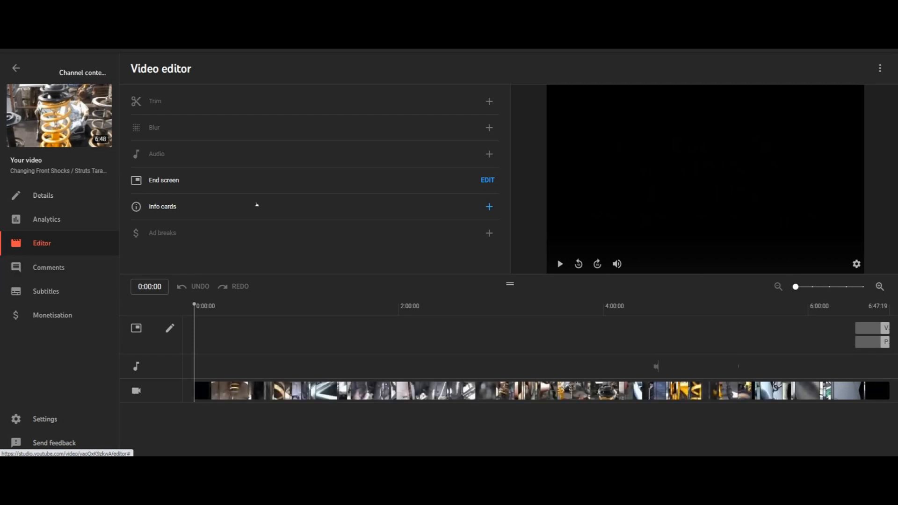
pyautogui.click(490, 206)
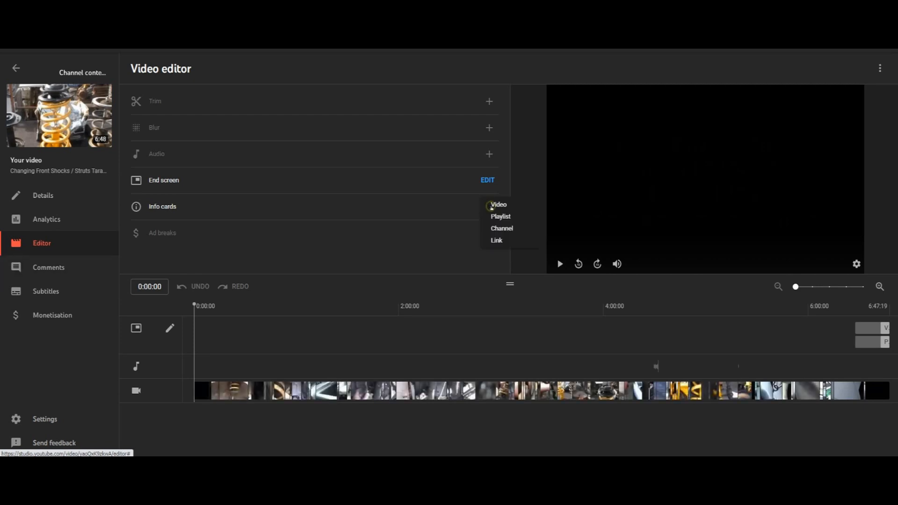
pyautogui.click(494, 205)
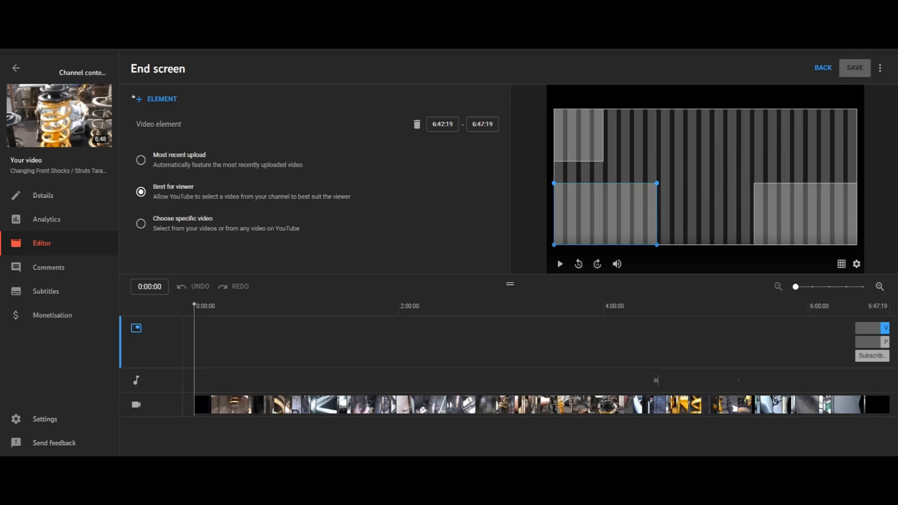
pyautogui.click(15, 67)
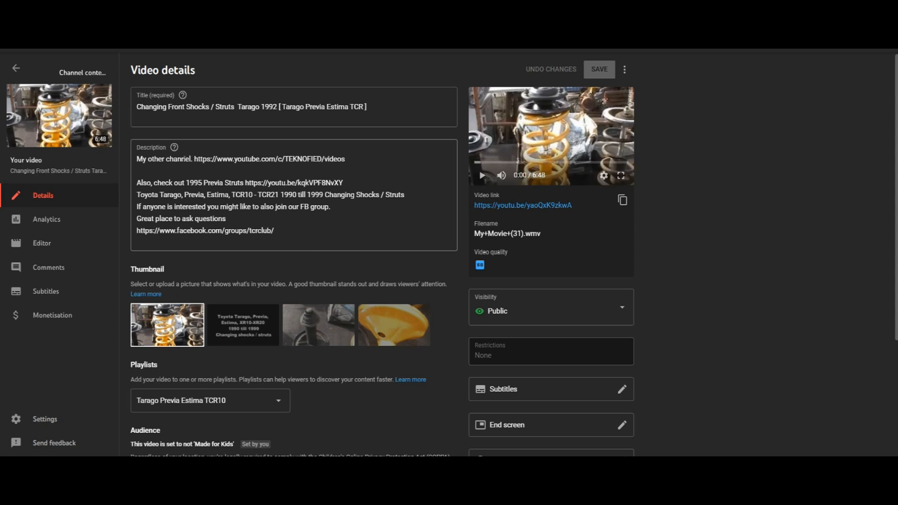
# Insert "To view subtitles fo to settings in the video and turn them on. Thanks." and a blank line above the existing video description
pyautogui.click(143, 160)
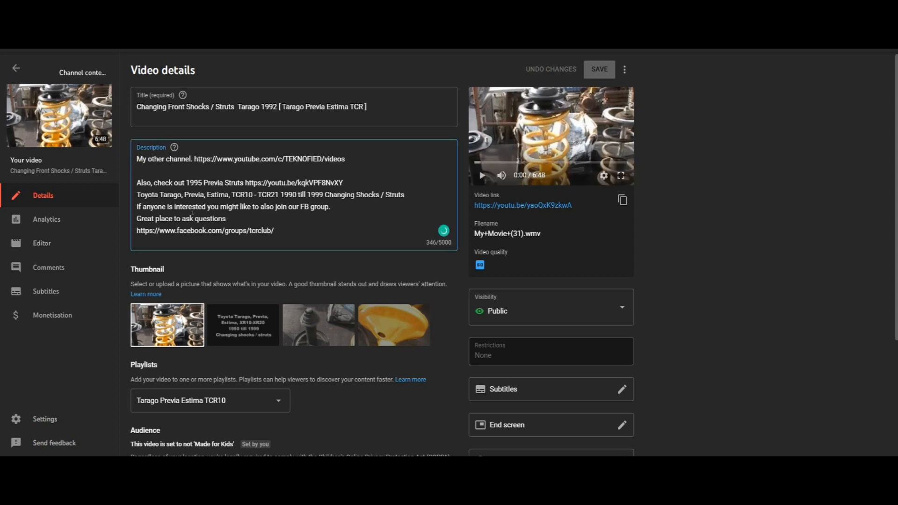
pyautogui.press('Home')
pyautogui.press('Return')
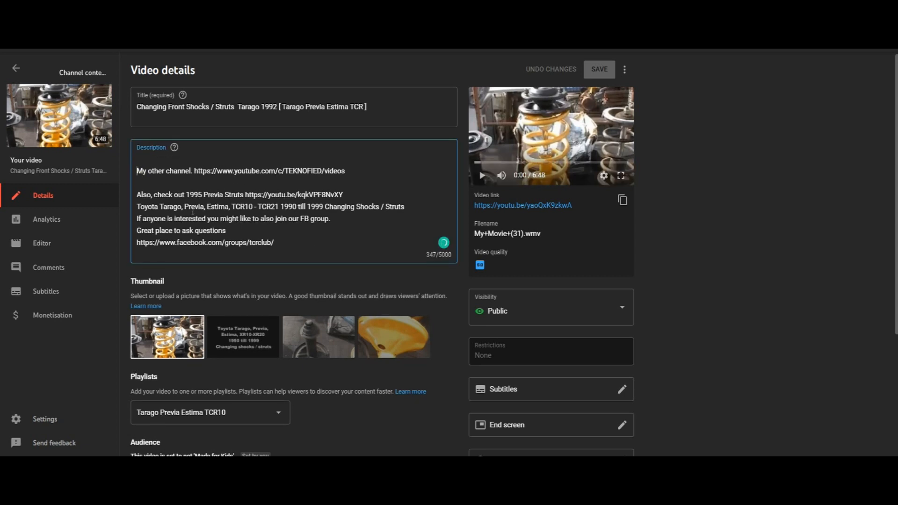
pyautogui.write('To v')
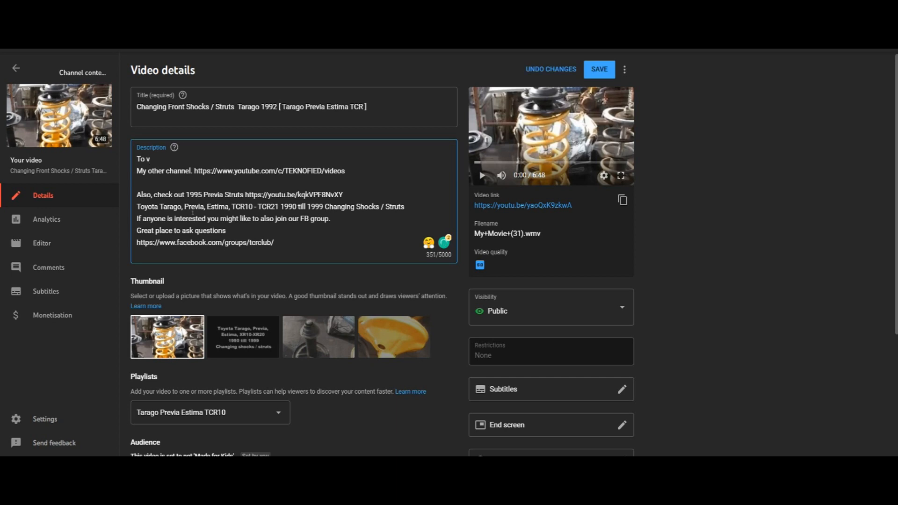
pyautogui.write('iew subtitles fo to settings in ')
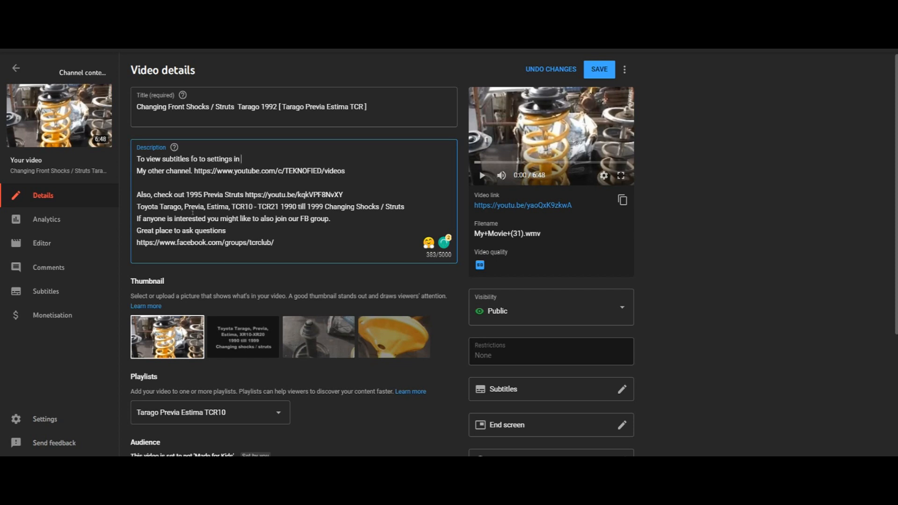
pyautogui.write('the video and turn them ')
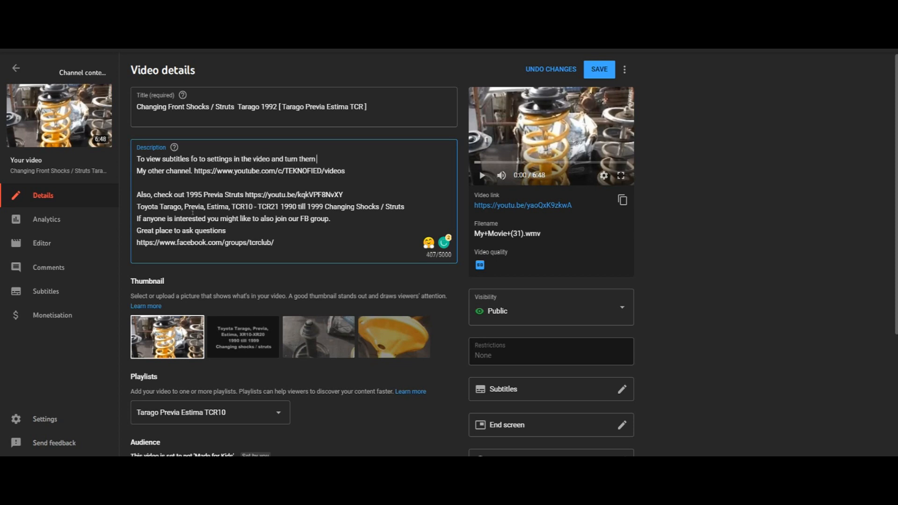
pyautogui.write('on. Thanks.')
pyautogui.press('Return')
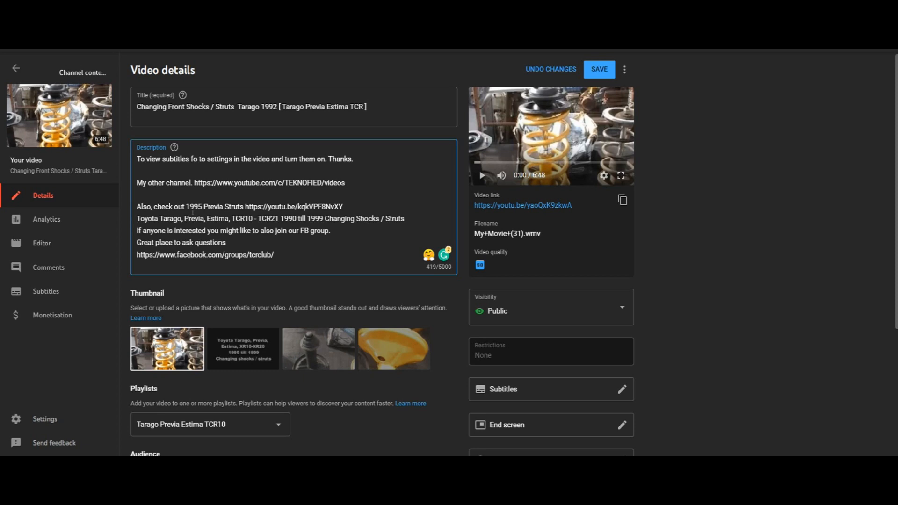
# Correct the misspelled word after "subtitles" to "go" in the description's first line and save the video details
pyautogui.press('Right')
pyautogui.press('Right')
pyautogui.press('Right')
pyautogui.press('Right')
pyautogui.press('Right')
pyautogui.press('Right')
pyautogui.press('Right')
pyautogui.press('Right')
pyautogui.press('Right')
pyautogui.press('Right')
pyautogui.press('Right')
pyautogui.press('Right')
pyautogui.press('Right')
pyautogui.press('Right')
pyautogui.press('Right')
pyautogui.press('Right')
pyautogui.press('Right')
pyautogui.press('Right')
pyautogui.press('BackSpace')
pyautogui.write('g')
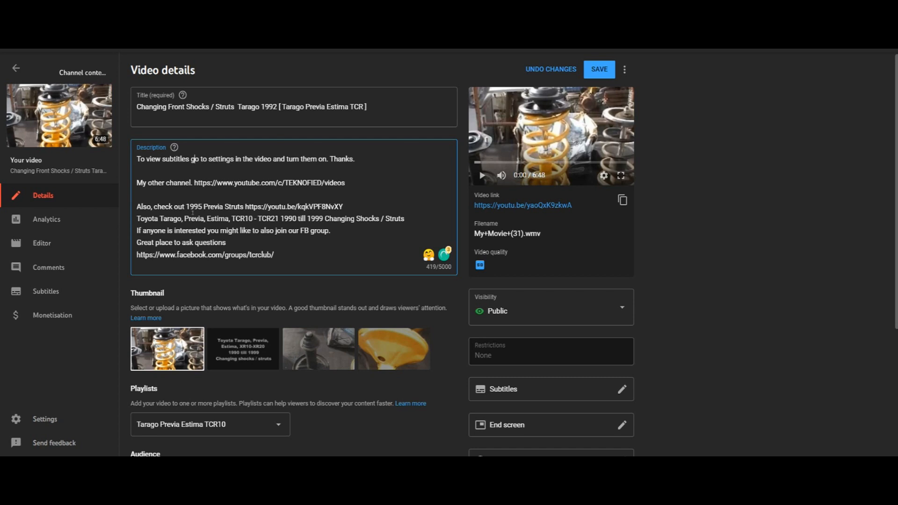
pyautogui.click(594, 68)
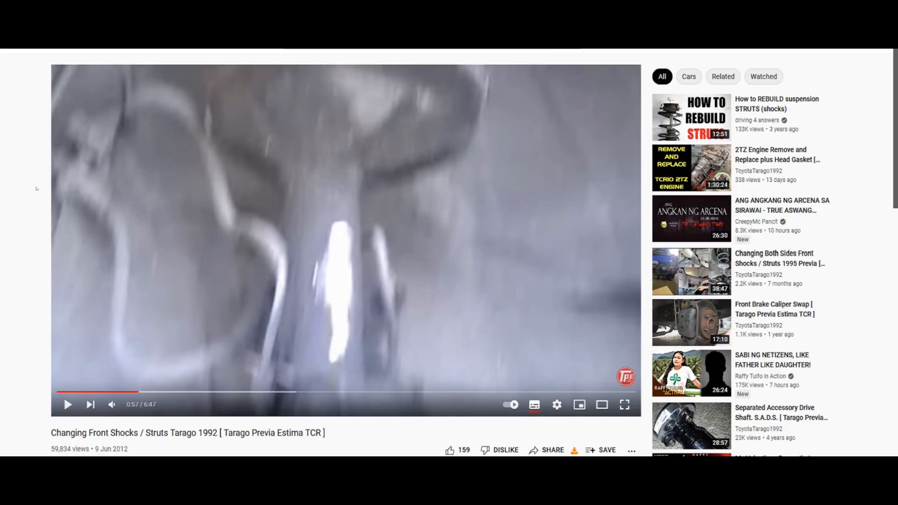
# Reload the video's YouTube page and check the subtitle note in the description below the player
pyautogui.scroll(-3, 37, 189)
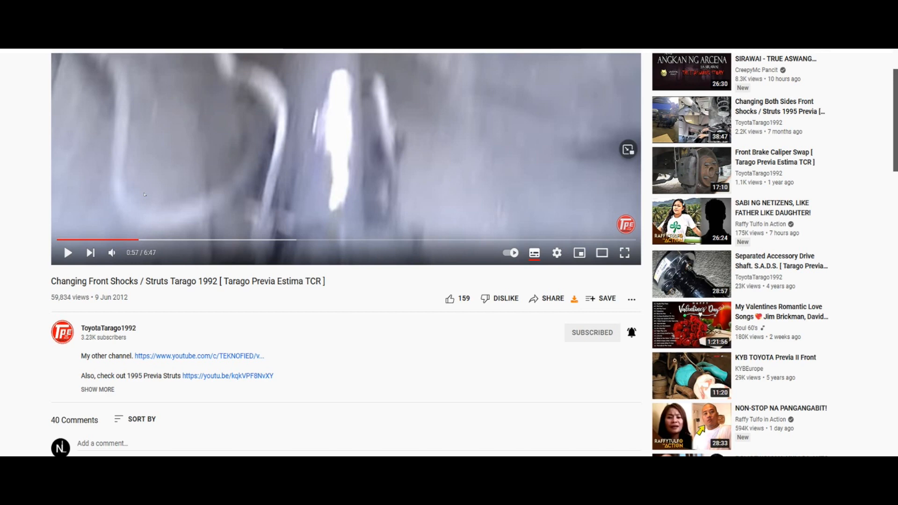
pyautogui.press('F5')
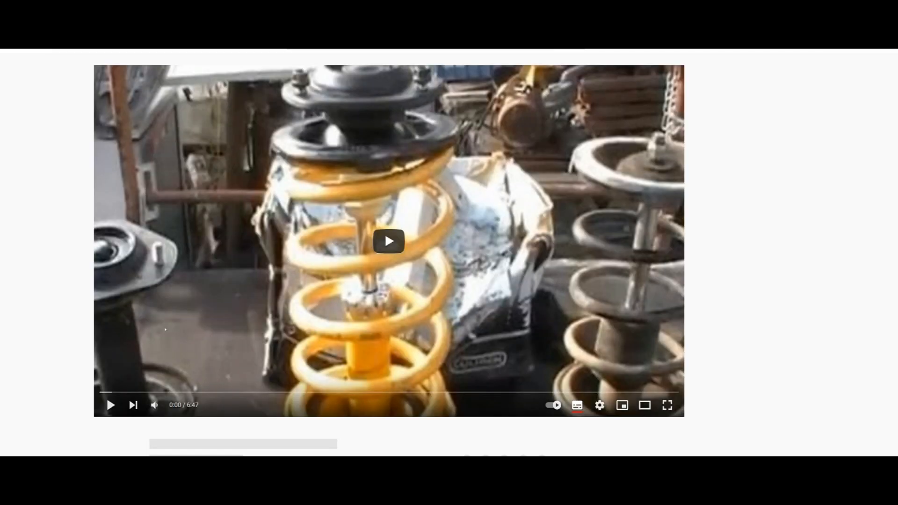
pyautogui.scroll(-2, 164, 329)
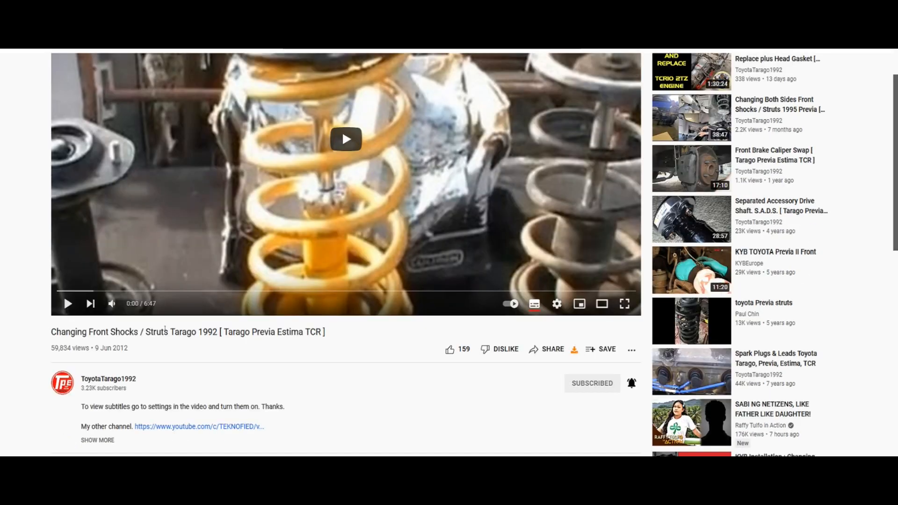
pyautogui.scroll(1, 352, 321)
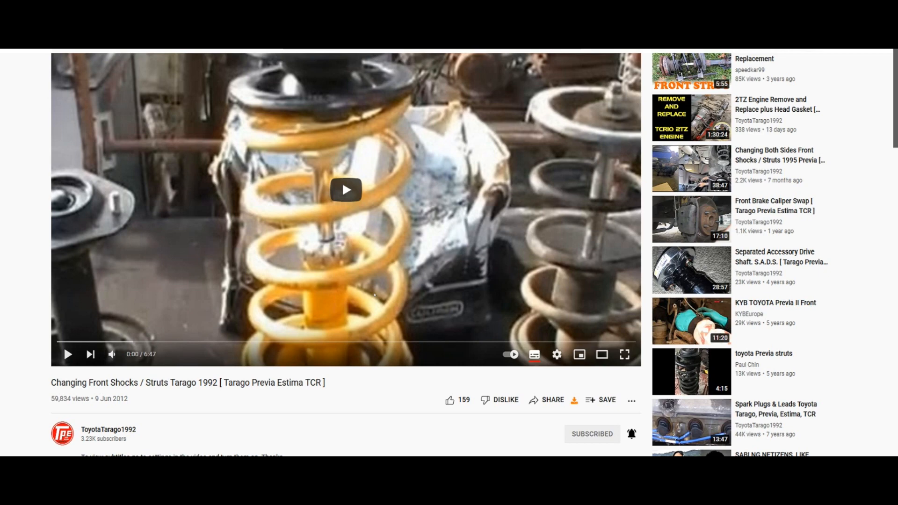
pyautogui.scroll(1, 410, 250)
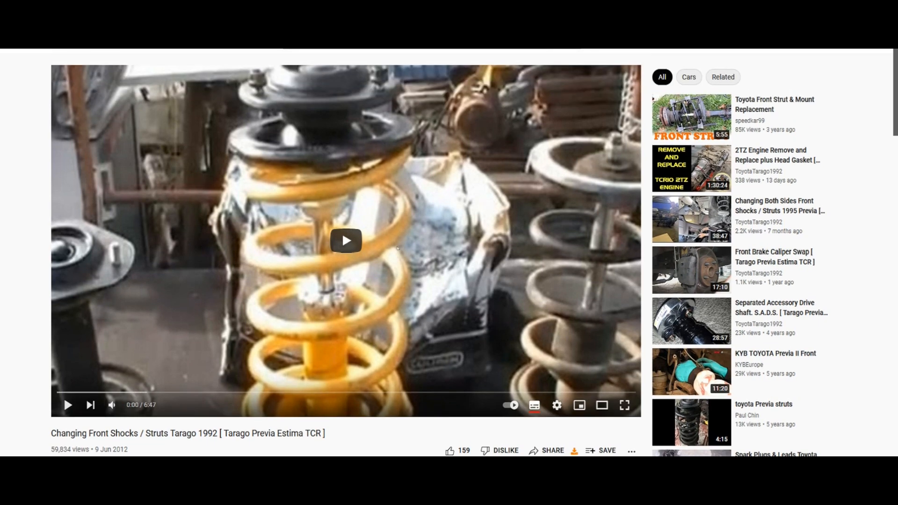
pyautogui.scroll(-2, 397, 248)
pyautogui.scroll(2, 397, 248)
pyautogui.scroll(-6, 419, 248)
pyautogui.scroll(6, 419, 249)
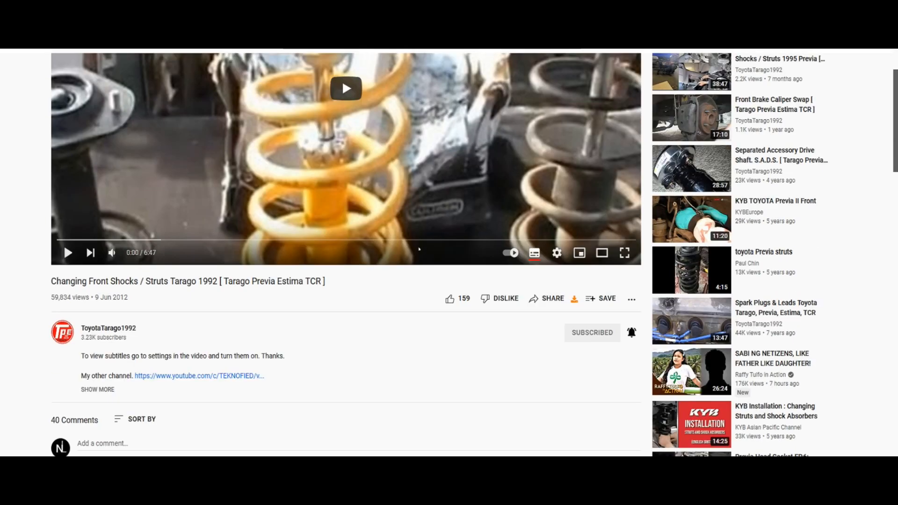